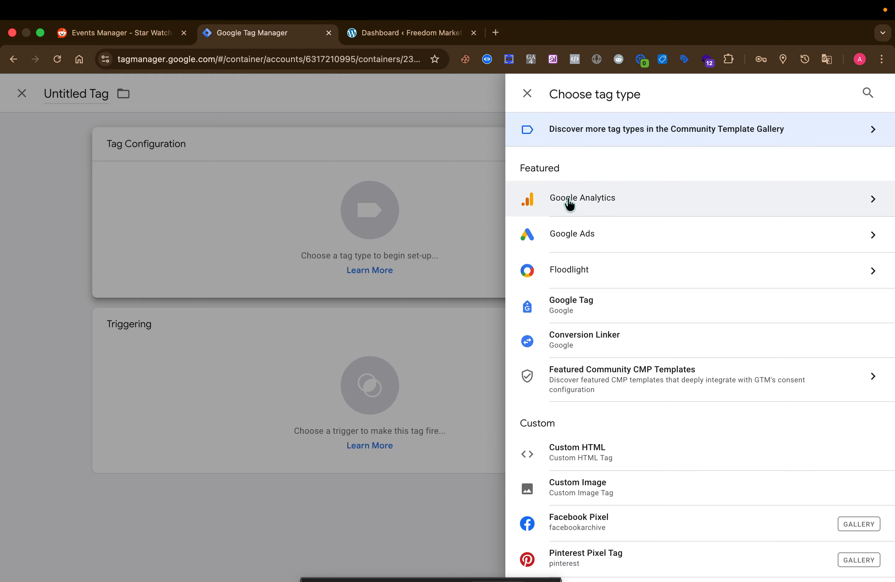
- Set the tag type to Google Analytics: GA4 Event and use the Reddit Megerment ID variable as its measurement ID
left_click(569, 200)
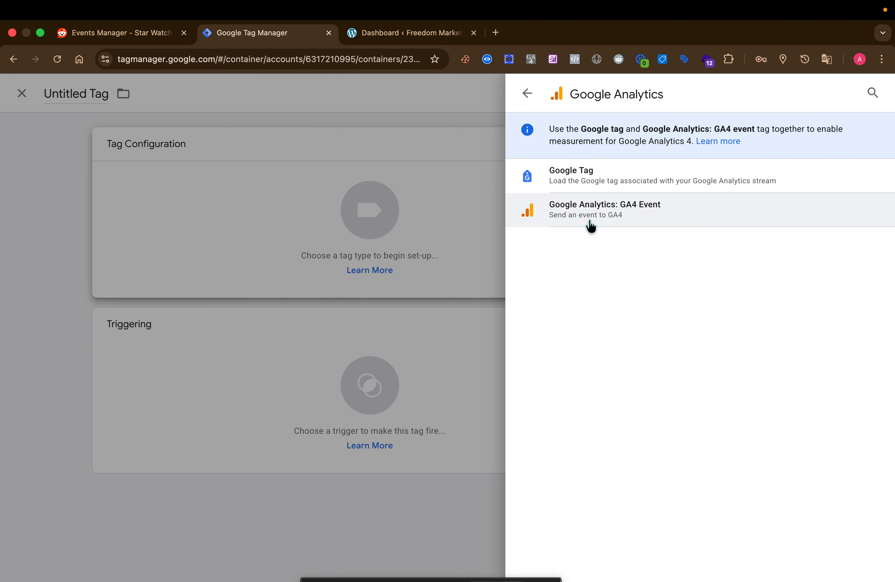
left_click(590, 222)
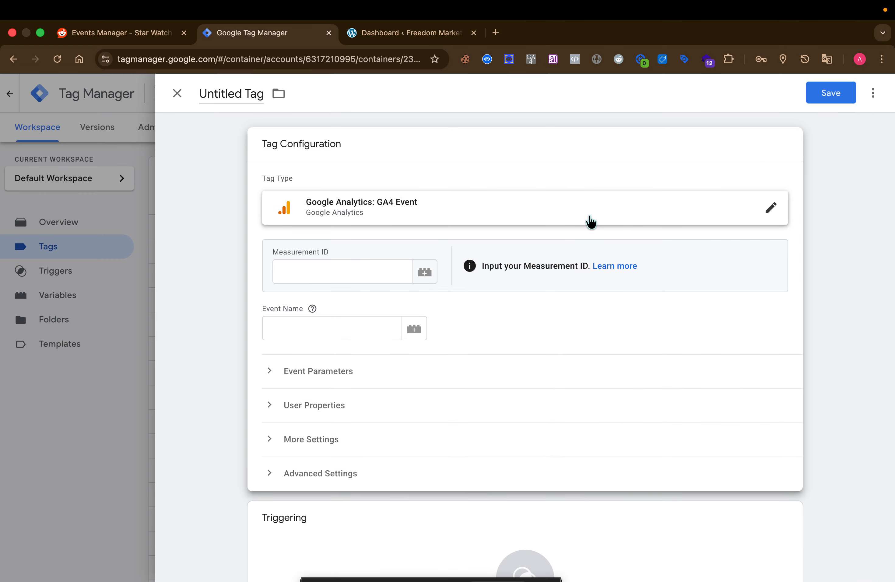
left_click(425, 272)
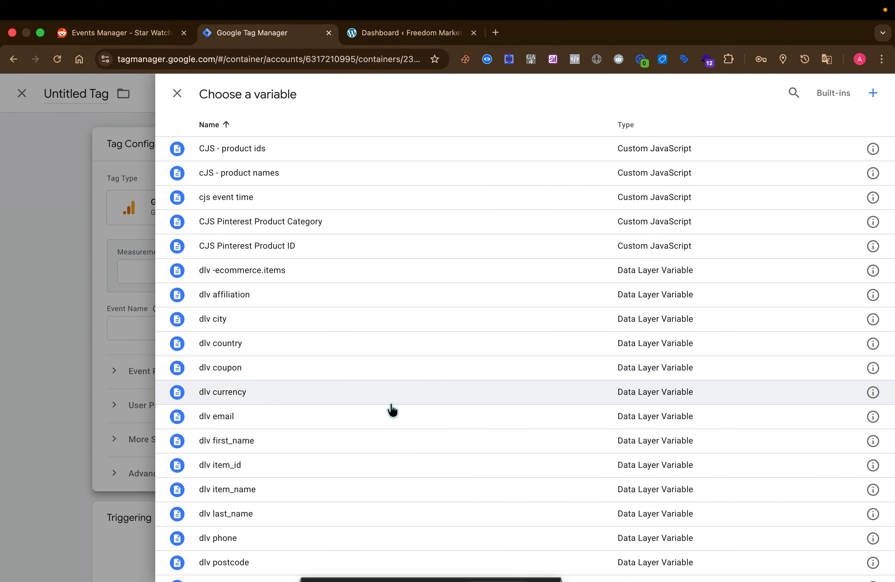
scroll(389, 411, "down", 10)
left_click(322, 521)
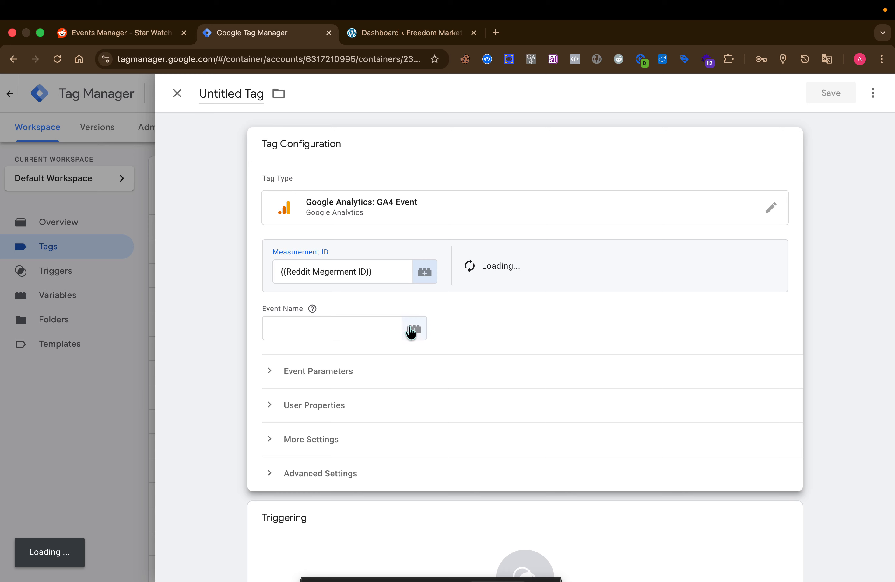
- Enter add_to_cart as the event name and add three empty event parameter rows
left_click(362, 331)
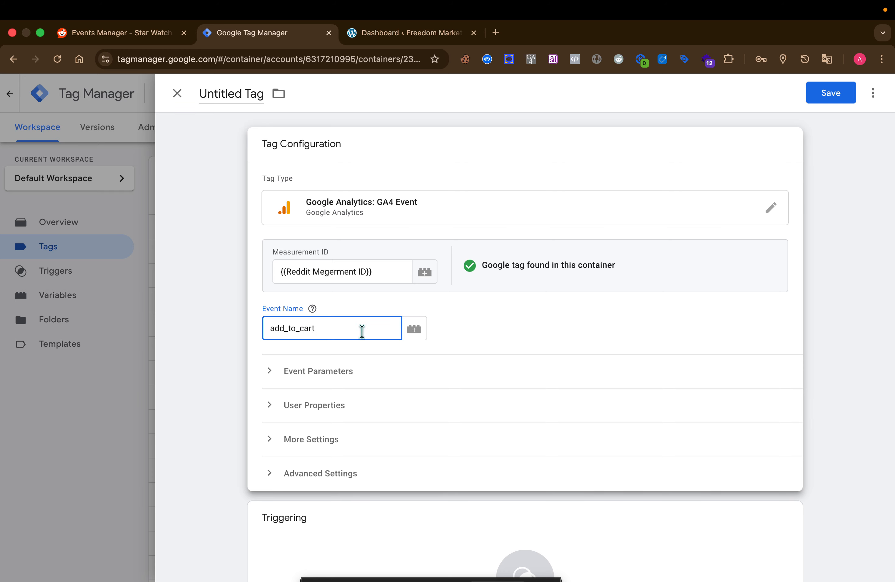
left_click(484, 329)
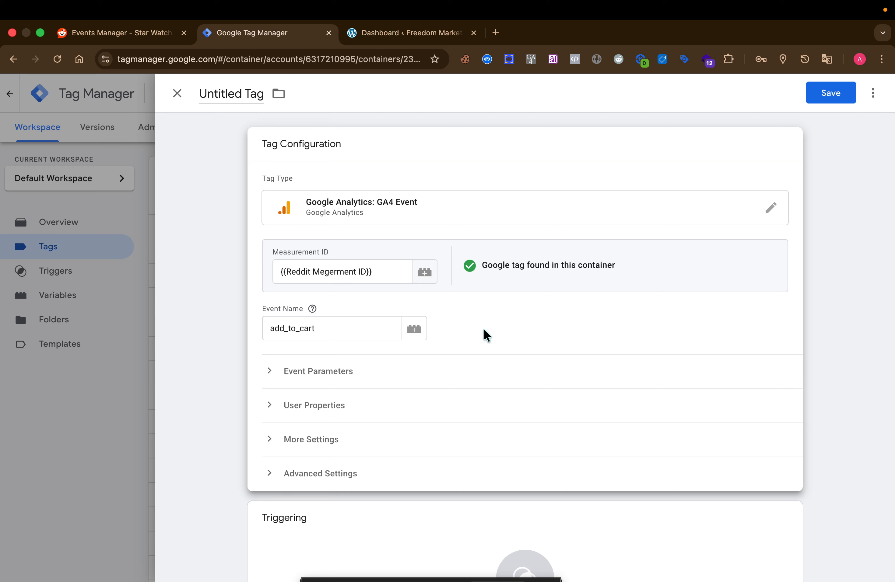
left_click(272, 374)
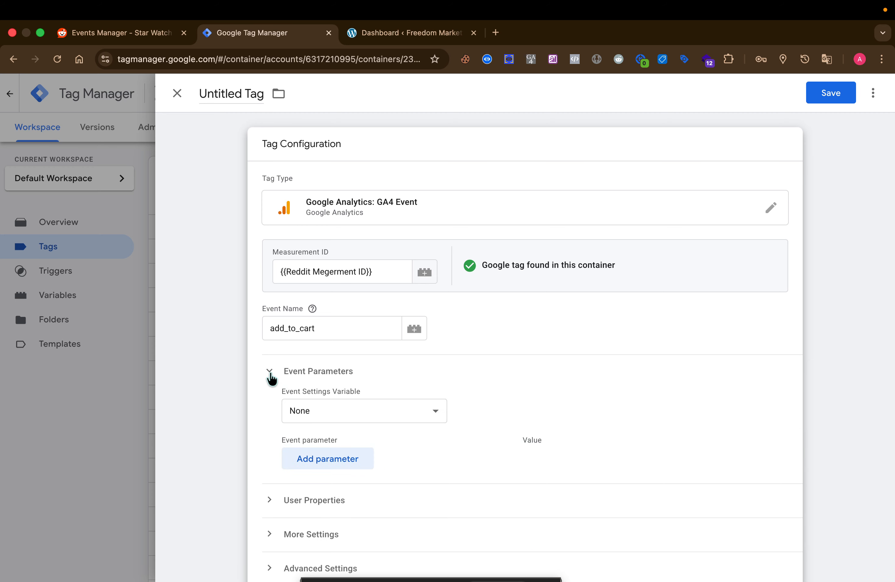
left_click(342, 460)
scroll(340, 457, "down", 5)
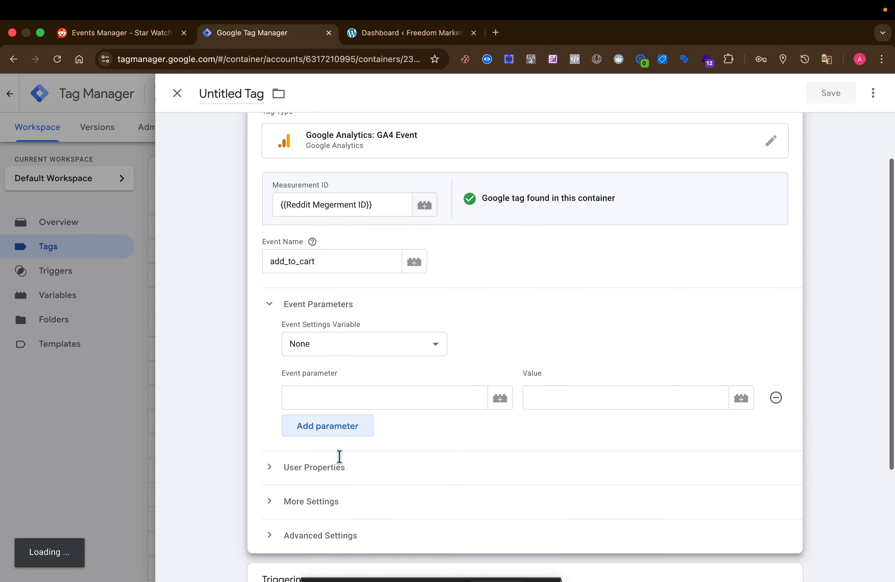
left_click(348, 369)
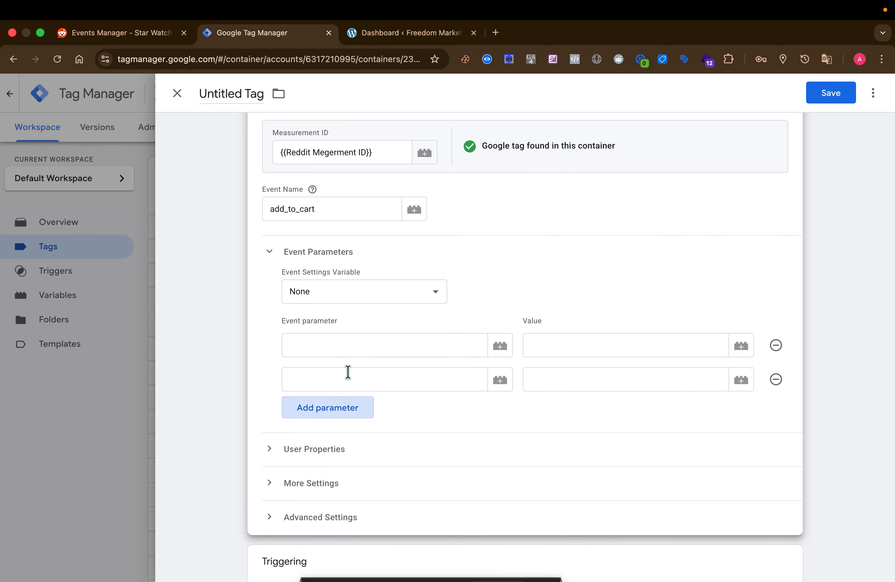
left_click(347, 415)
- Name the three event parameters value, currency and items
left_click(341, 346)
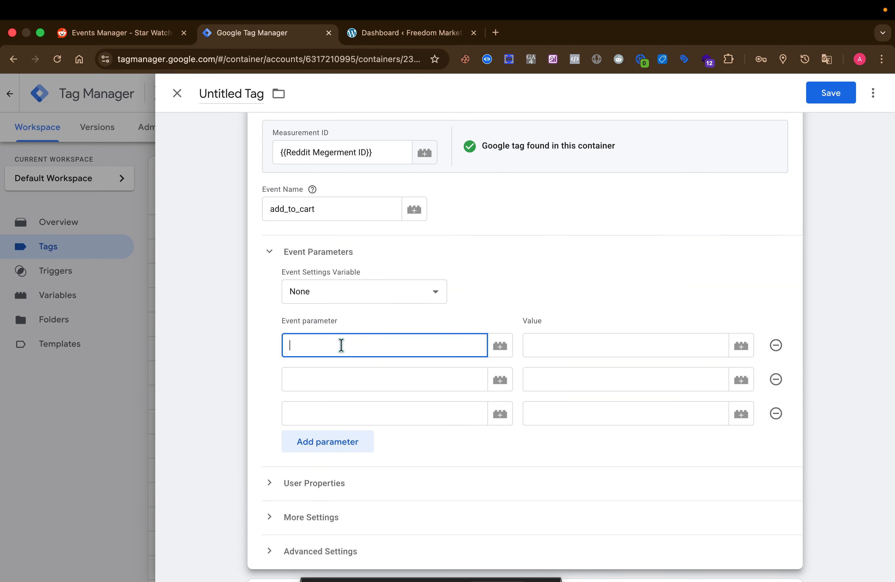
type("va")
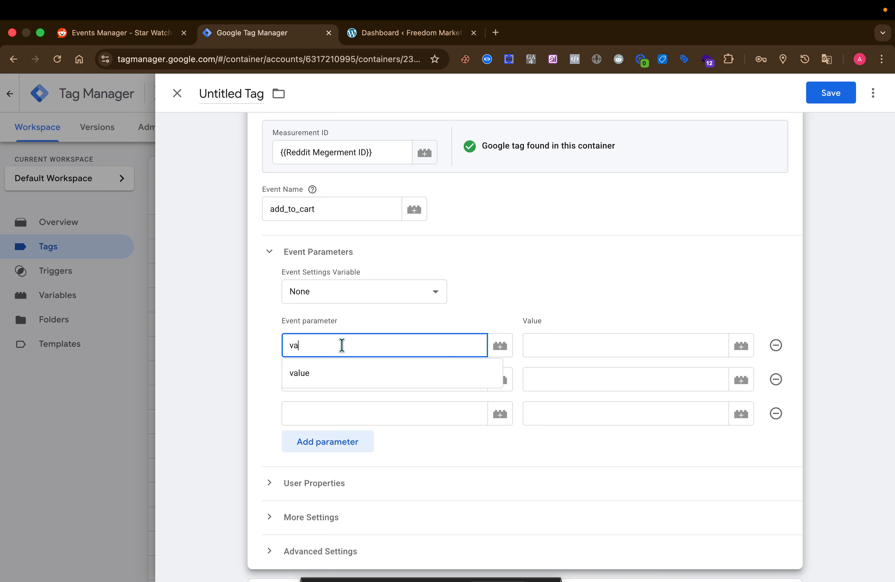
left_click(378, 374)
left_click(377, 378)
type("c")
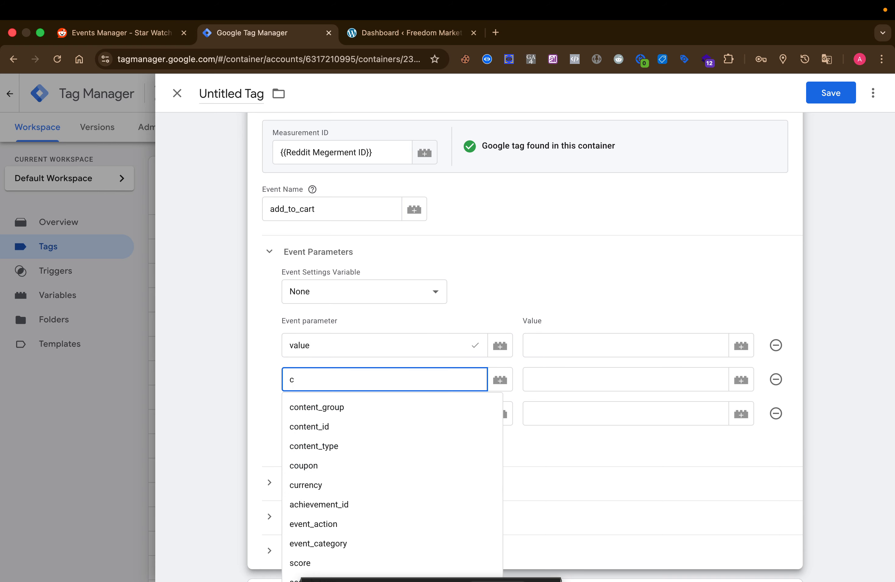
type("u")
left_click(383, 408)
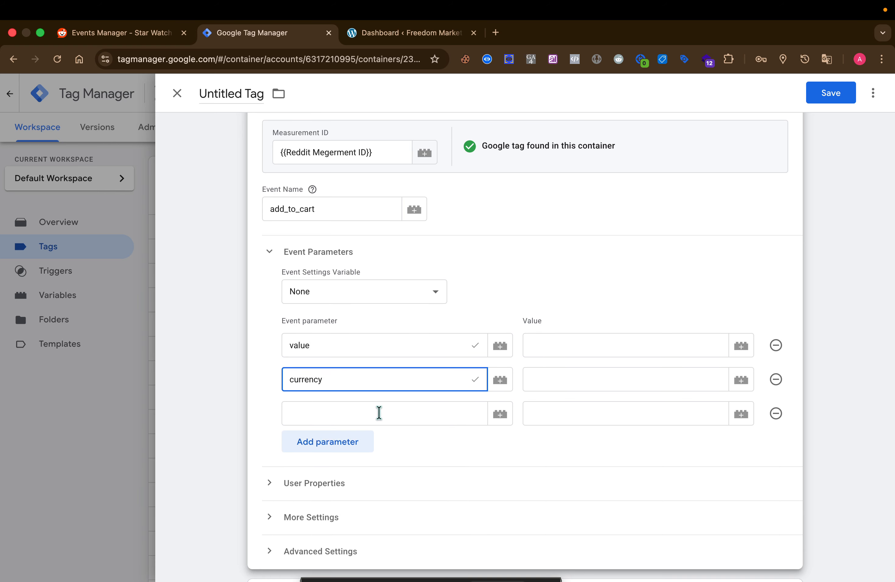
left_click(379, 412)
type("ite")
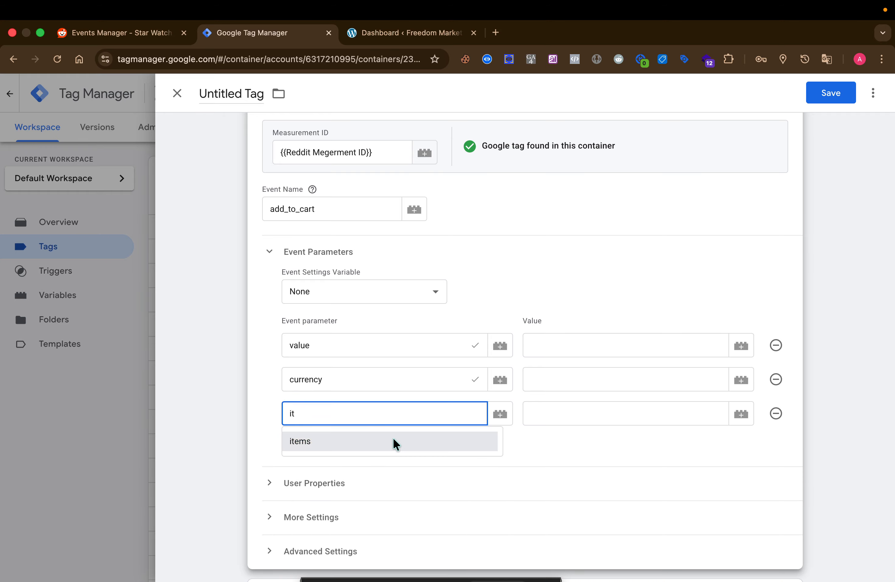
left_click(393, 440)
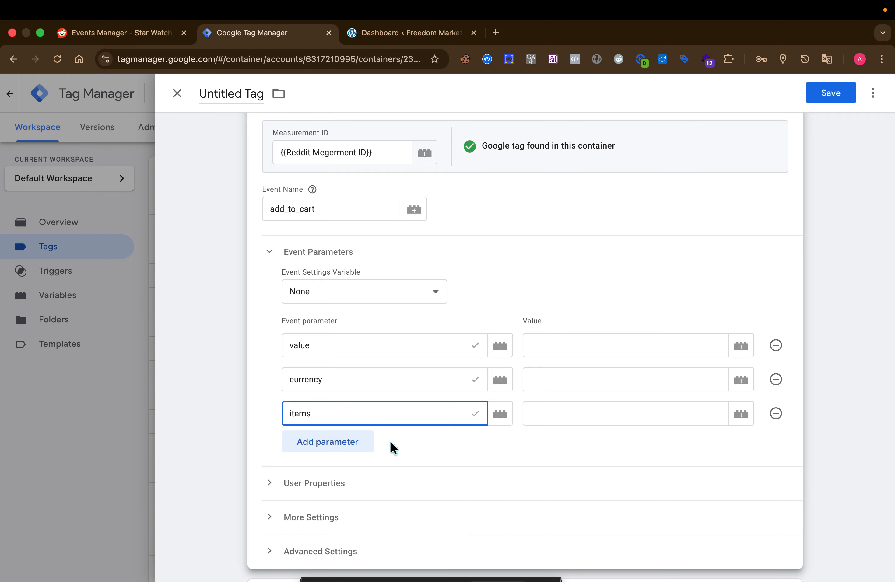
- Assign the variables dlv value, dlv currency and dlv -ecommerce.items to the value, currency and items parameters respectively
left_click(741, 345)
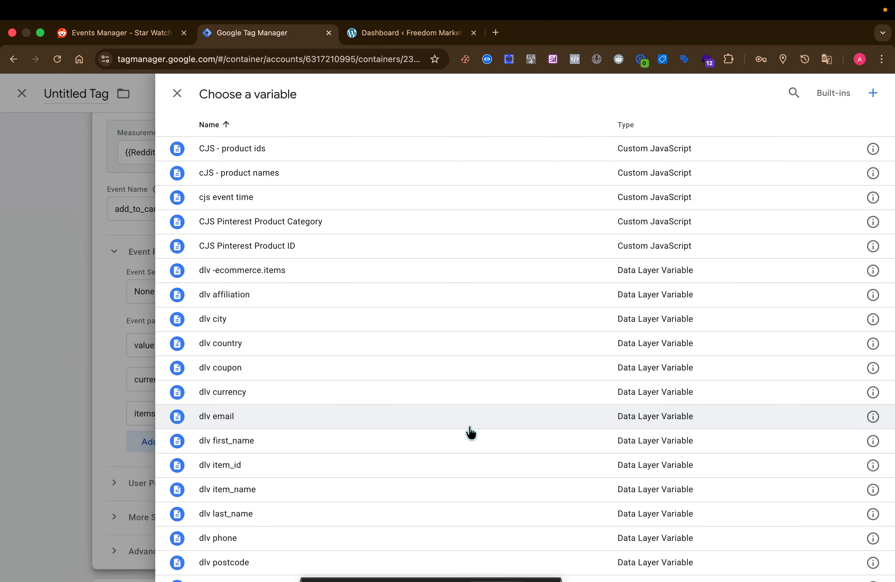
scroll(447, 479, "down", 5)
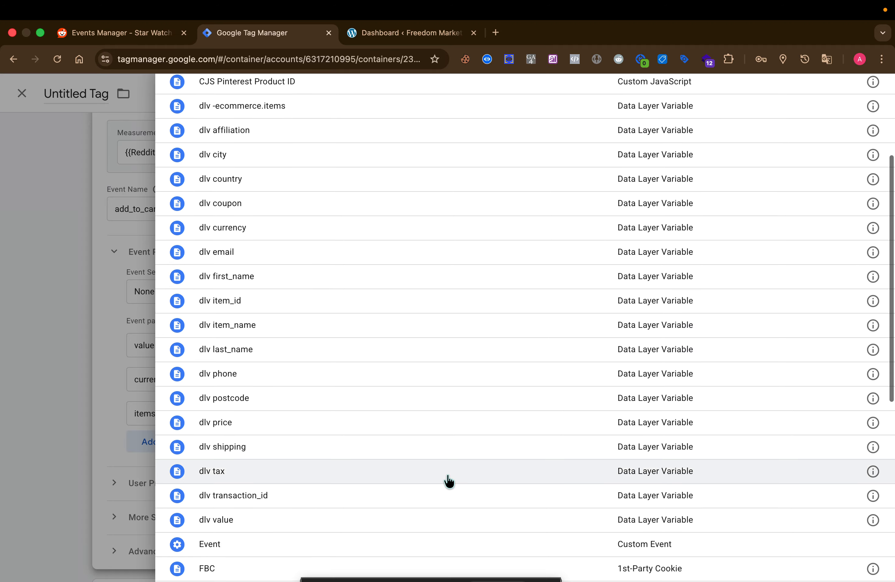
left_click(422, 520)
left_click(741, 379)
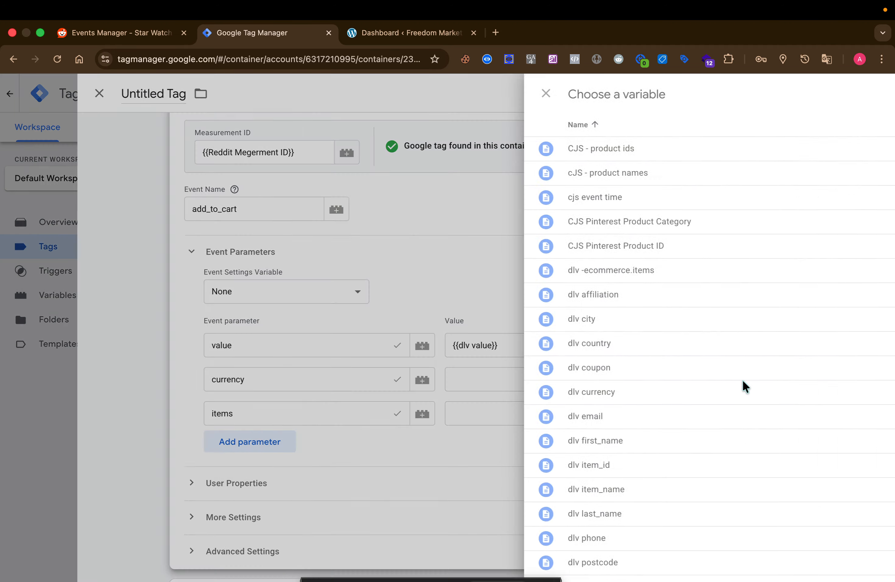
left_click(333, 402)
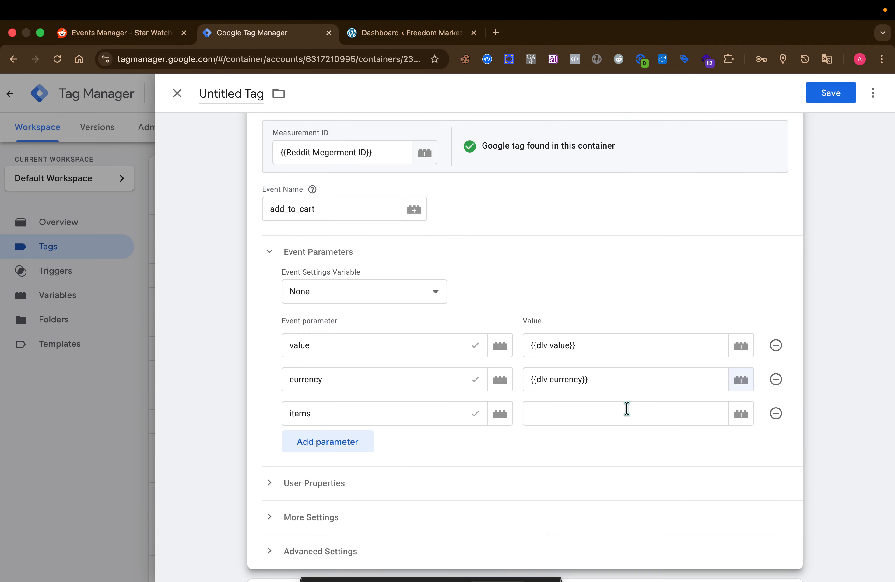
left_click(741, 414)
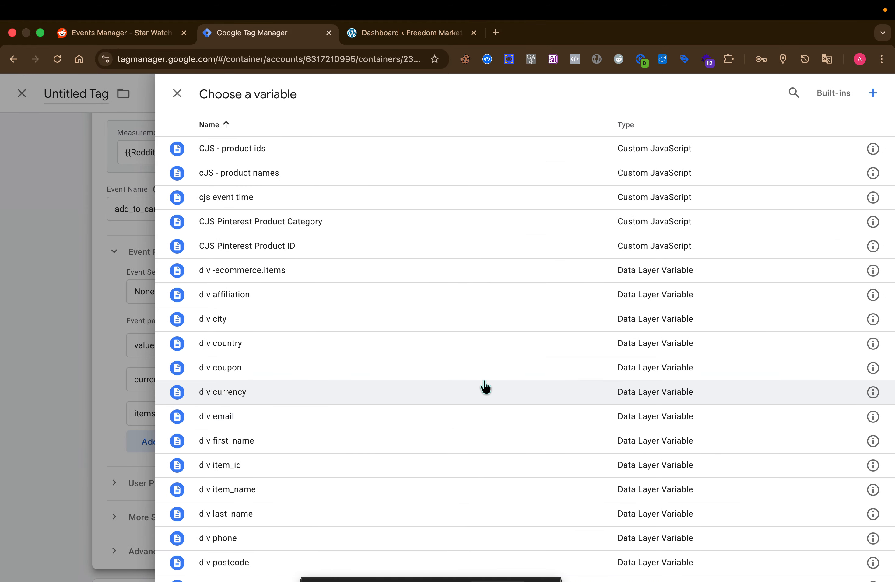
left_click(471, 269)
- Attach the add_to_cart custom event trigger to the tag as its firing trigger
scroll(378, 268, "down", 5)
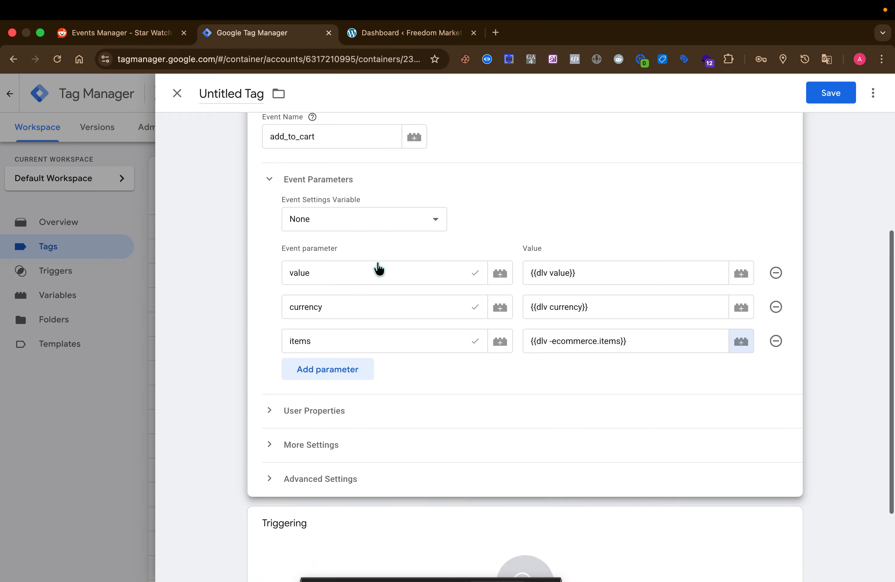
left_click(352, 472)
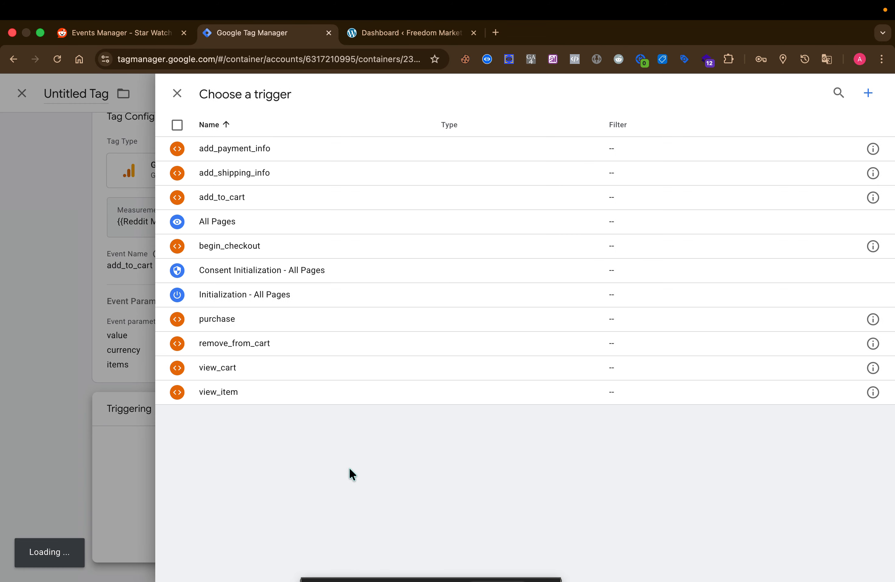
left_click(420, 207)
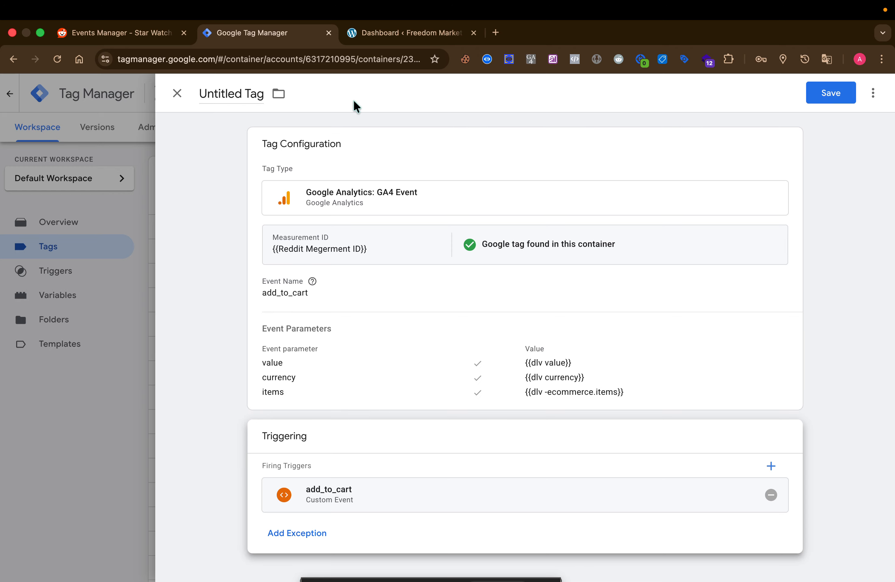
- Rename the tag as "Reddit SS add_to_cart Tag" and save it
double_click(218, 92)
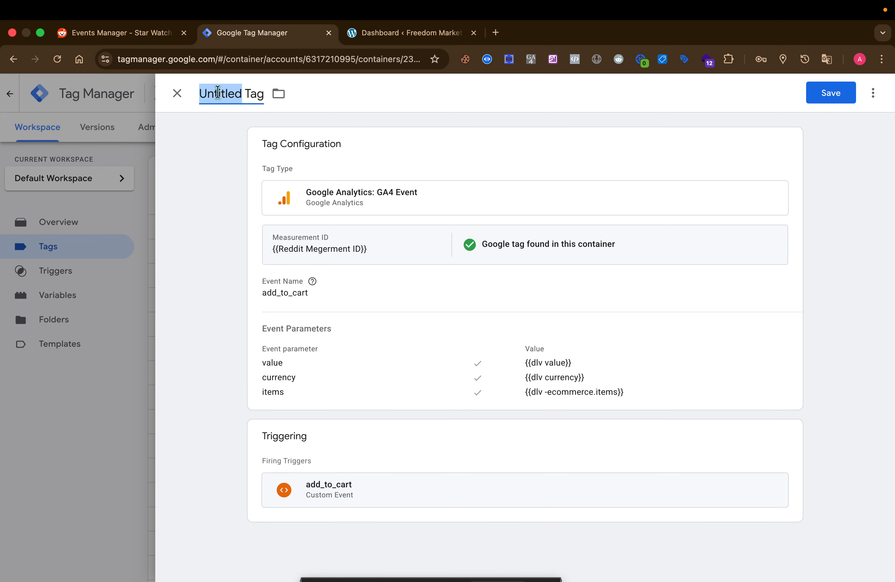
type("Redd")
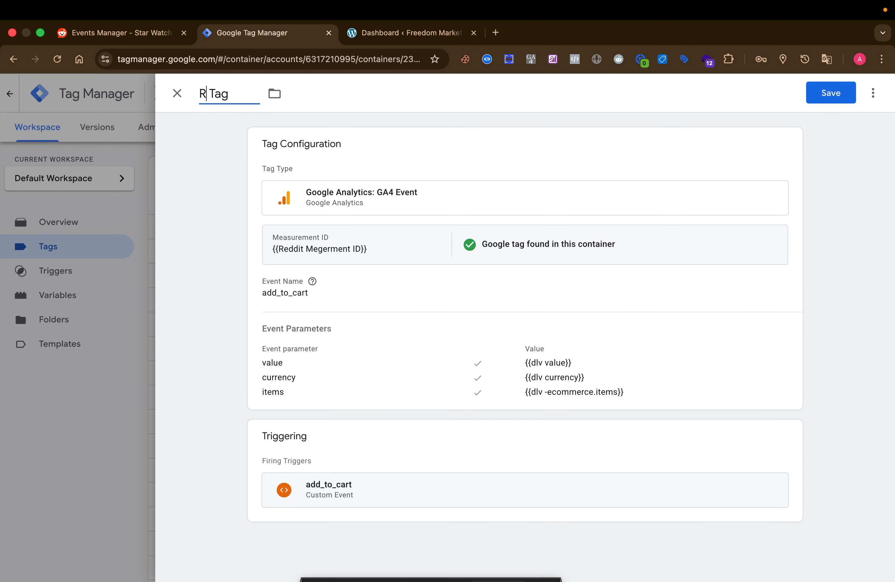
type("it SS")
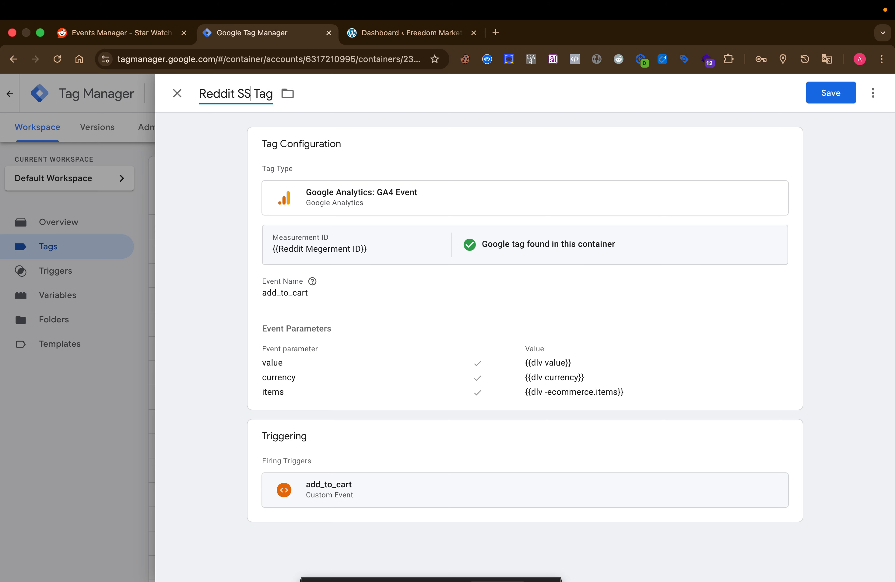
type(" add_")
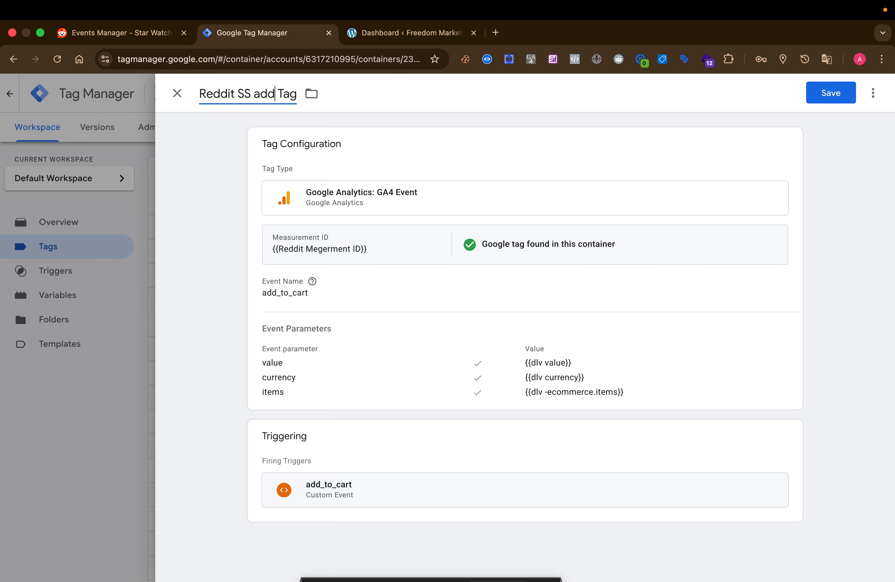
type("to")
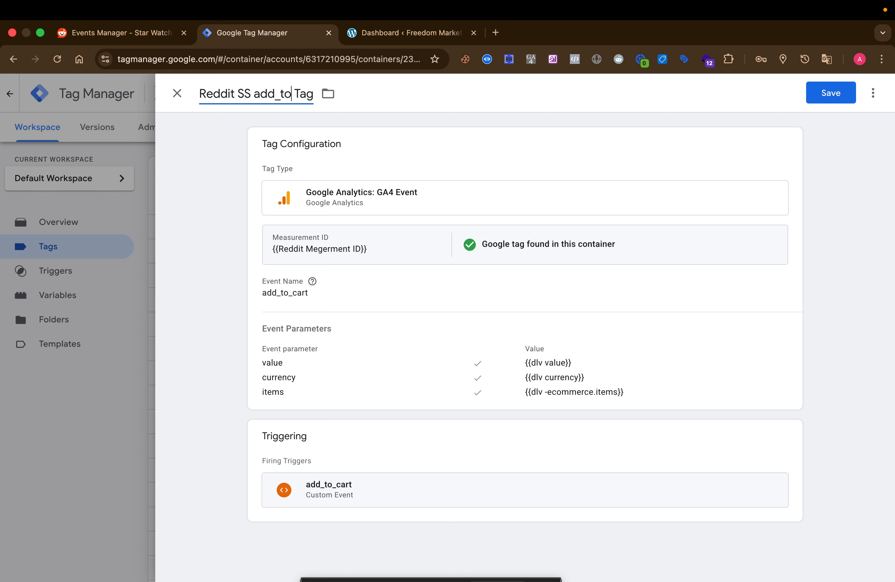
type("_cart")
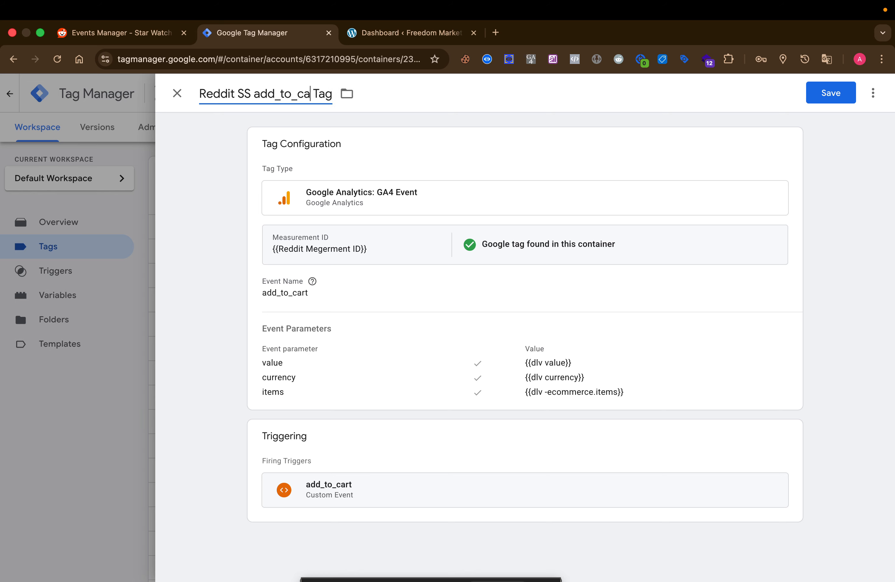
left_click(831, 102)
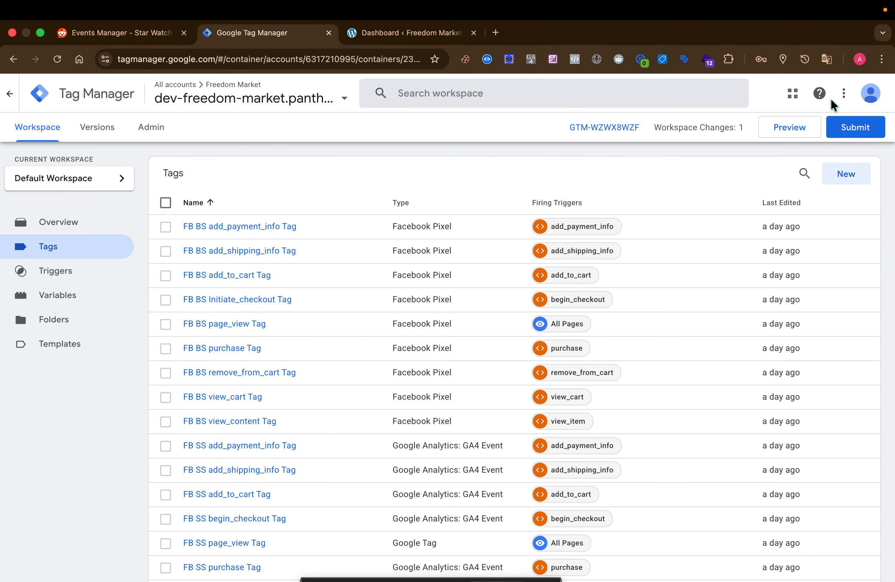
- Create another Google Analytics: GA4 Event tag using the Reddit Megerment ID variable as its measurement ID
left_click(845, 178)
left_click(651, 210)
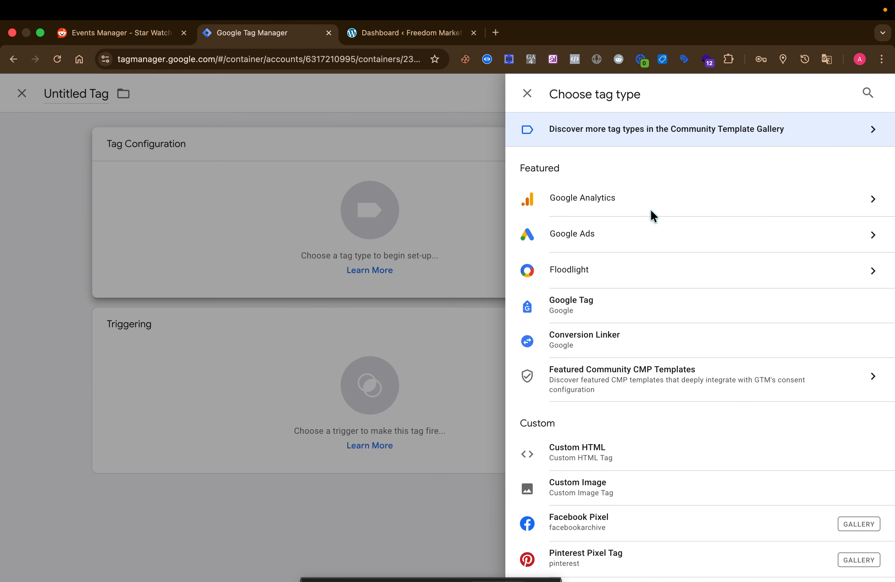
left_click(660, 202)
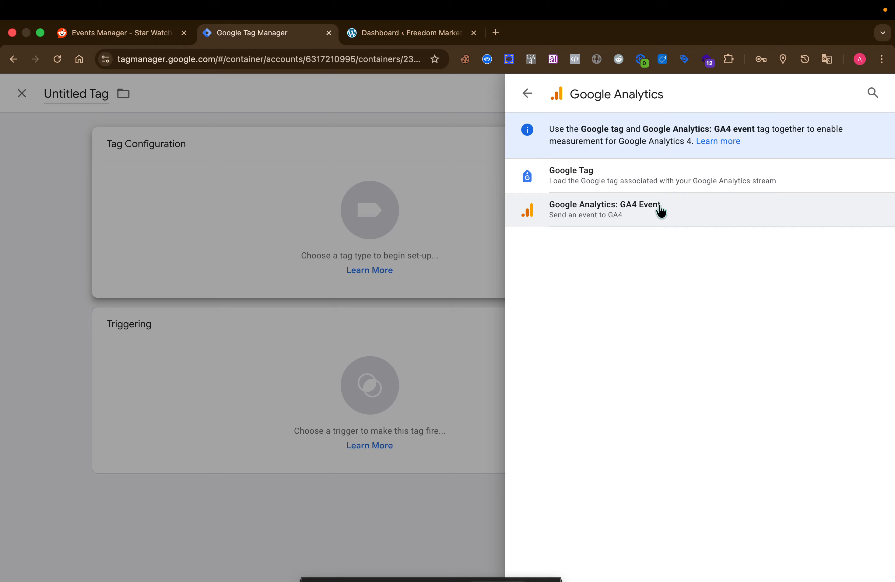
left_click(661, 215)
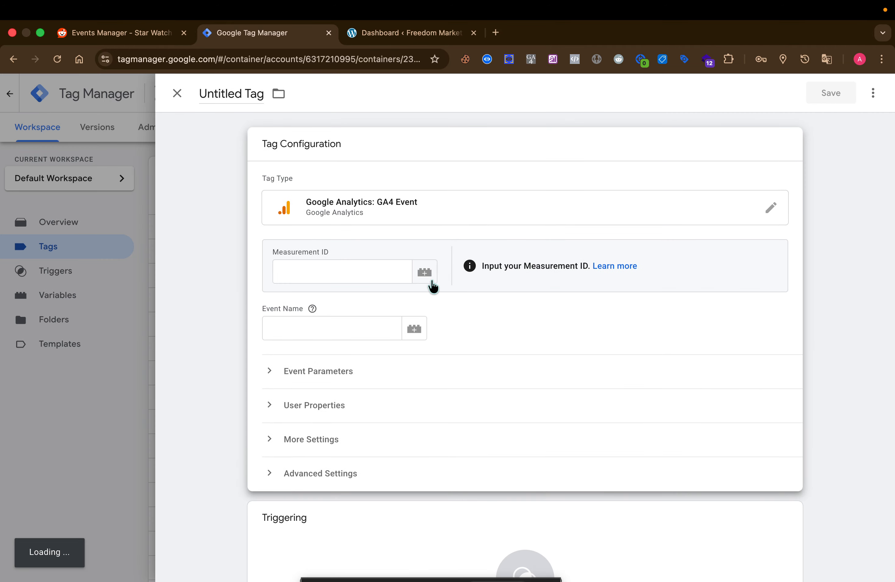
left_click(425, 273)
scroll(408, 379, "down", 10)
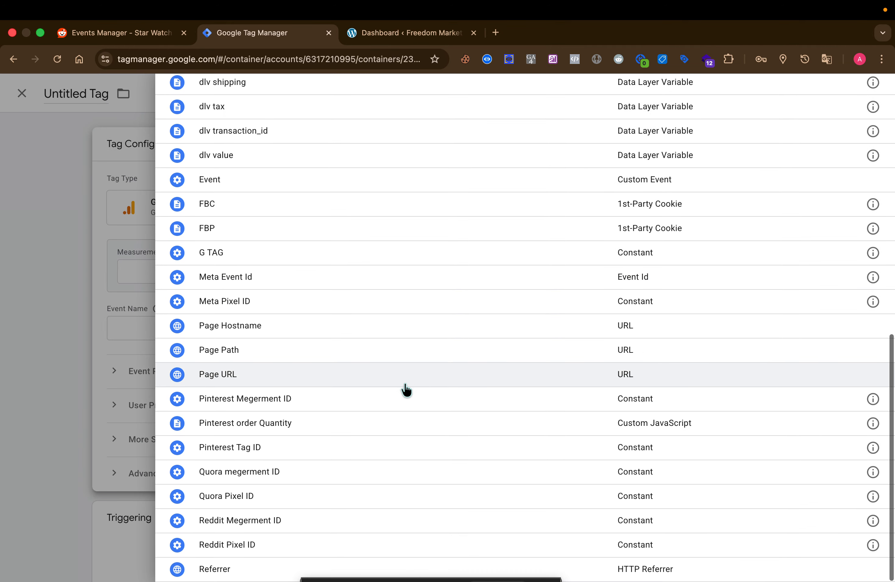
left_click(350, 520)
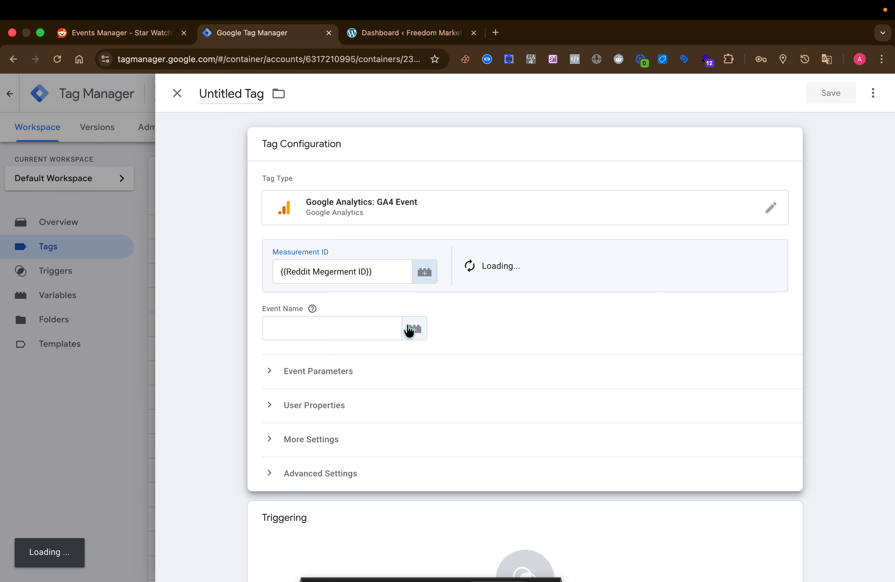
- Set the event name to purchase and add four empty event parameter rows to the tag
left_click(369, 327)
type("p")
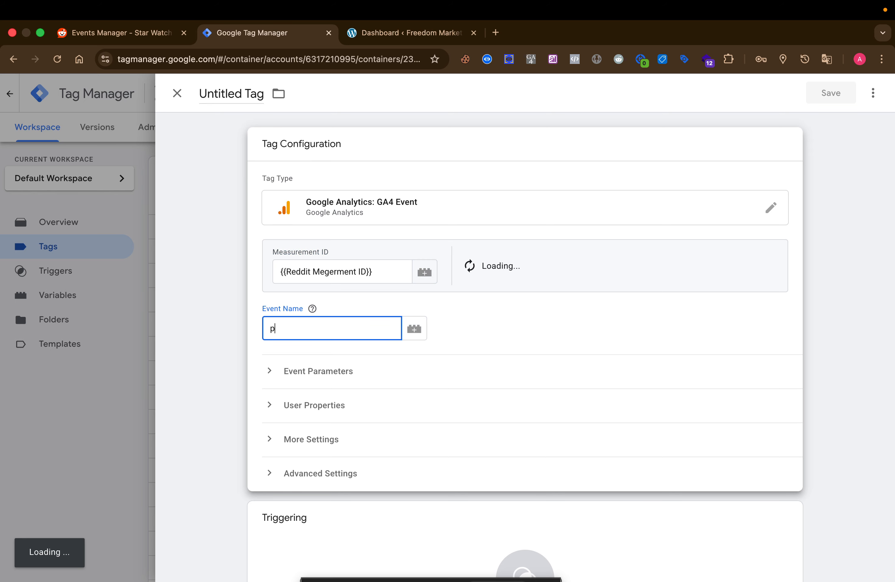
type("urchase")
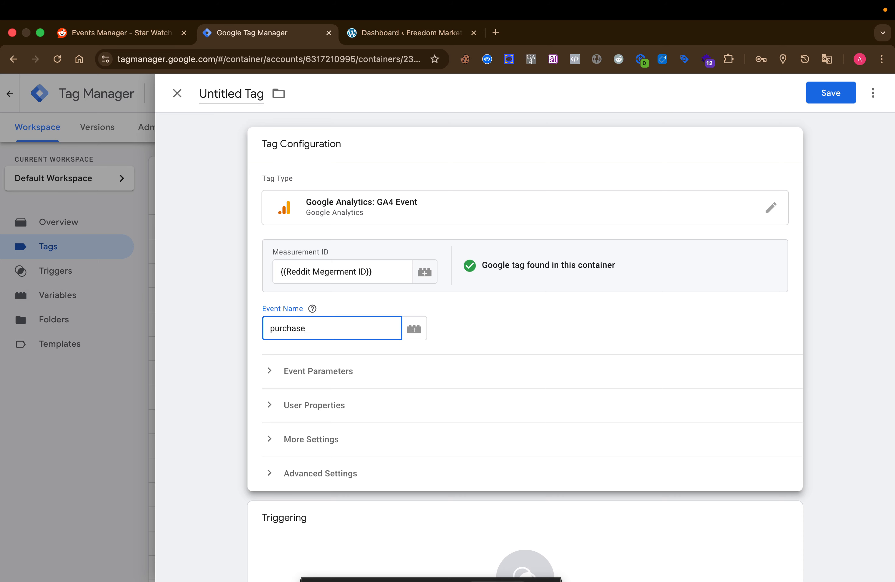
left_click(271, 371)
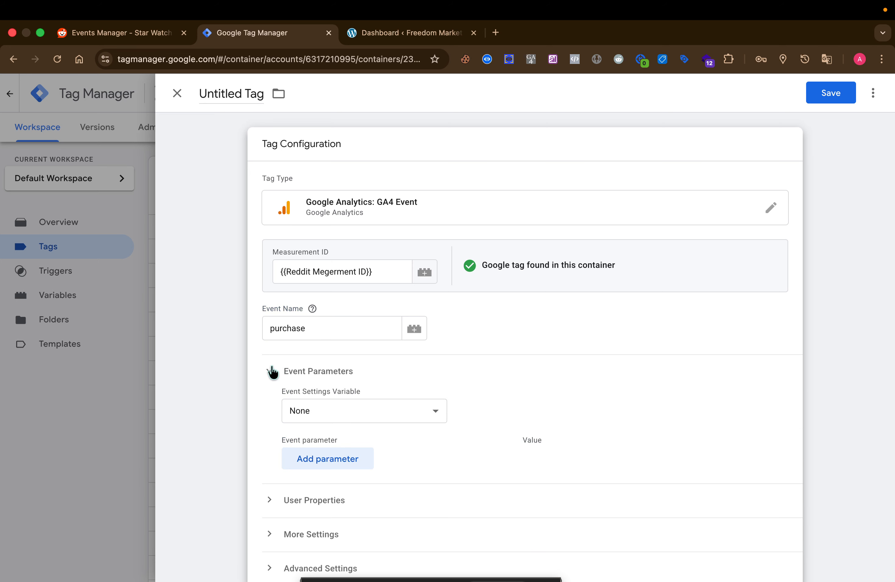
left_click(316, 457)
left_click(326, 497)
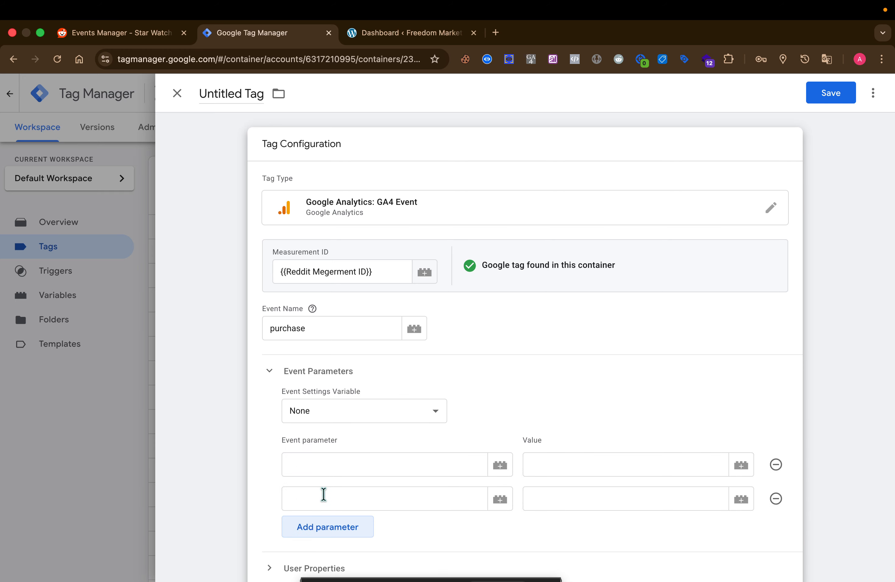
left_click(328, 535)
left_click(326, 565)
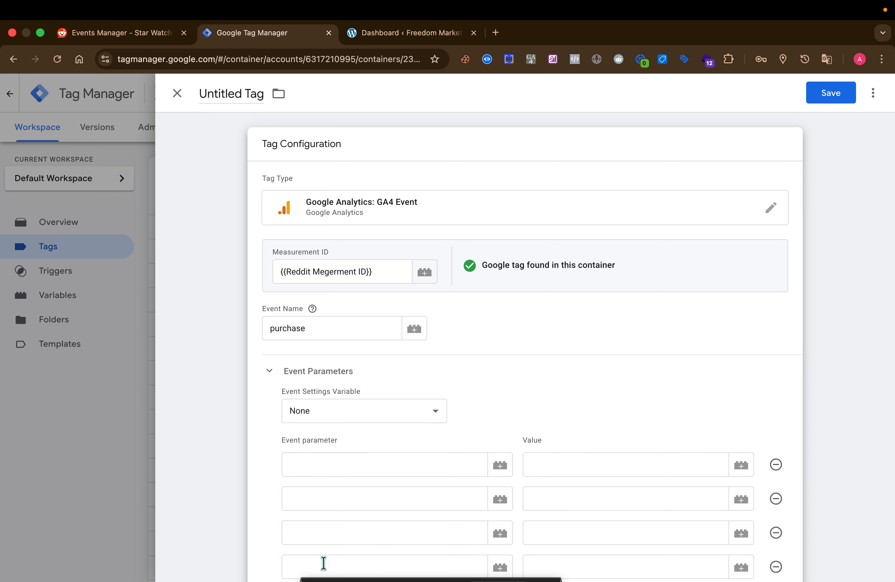
- Name the four event parameters value, currency, items and transaction_id
scroll(351, 268, "down", 5)
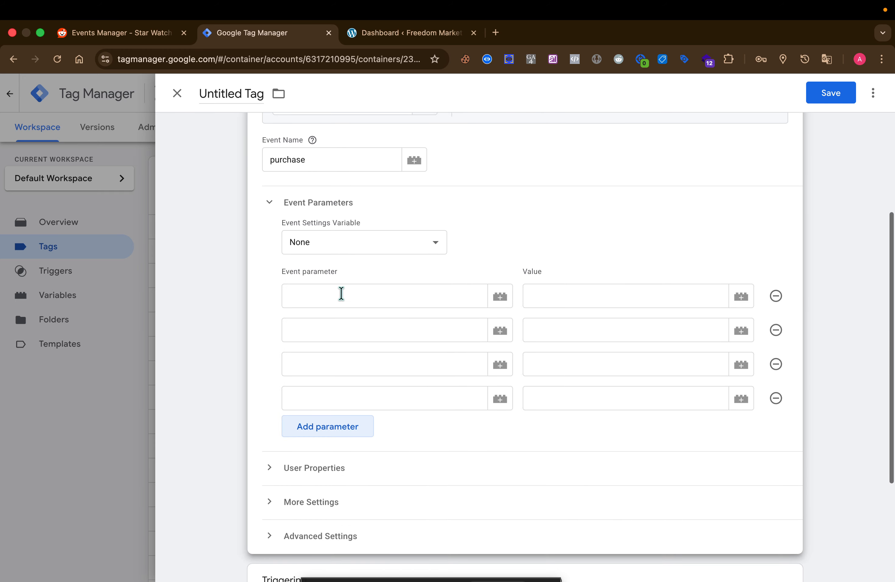
left_click(341, 295)
type("va")
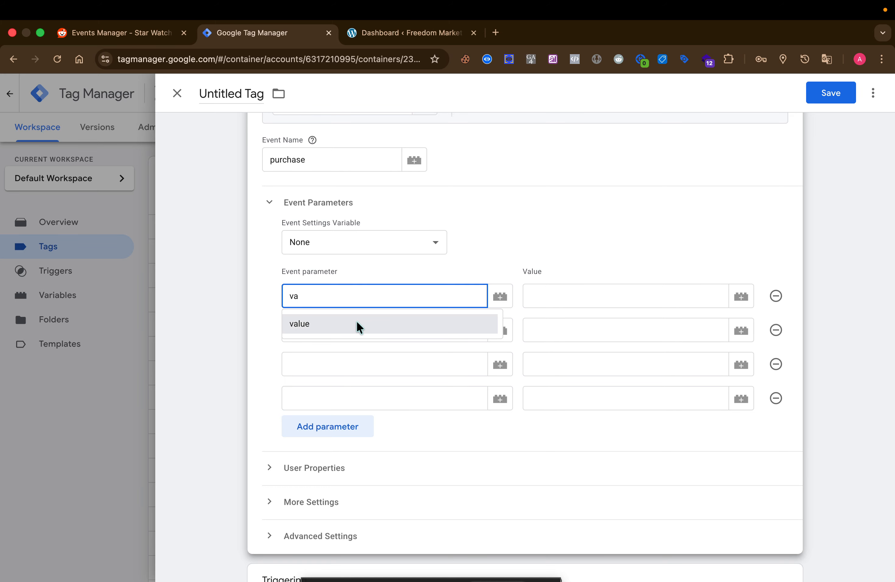
left_click(356, 321)
left_click(350, 327)
type("cu")
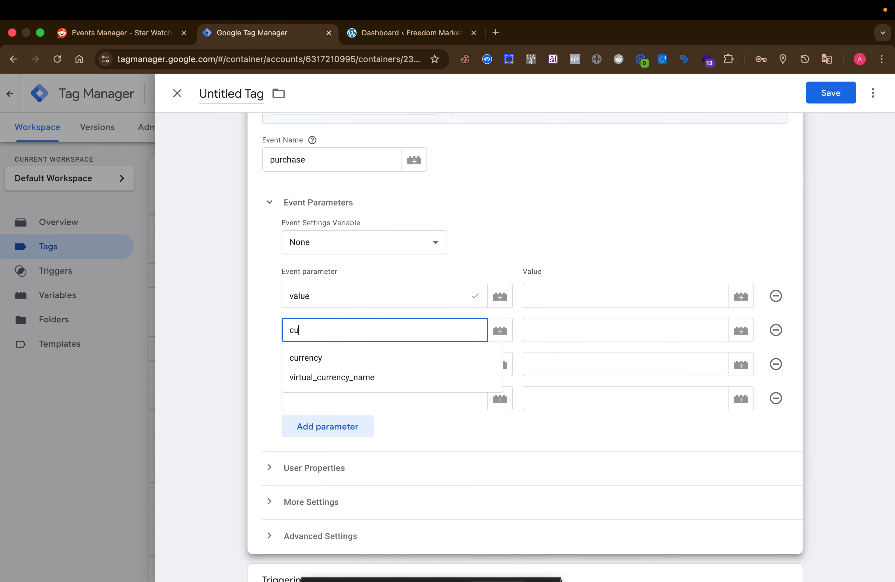
left_click(350, 351)
left_click(344, 369)
type("i")
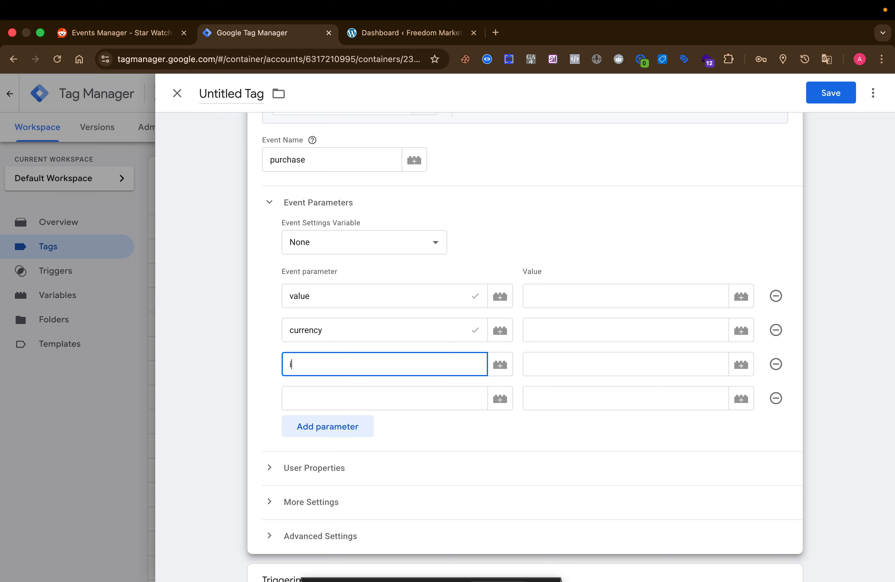
type("t")
left_click(352, 390)
left_click(349, 395)
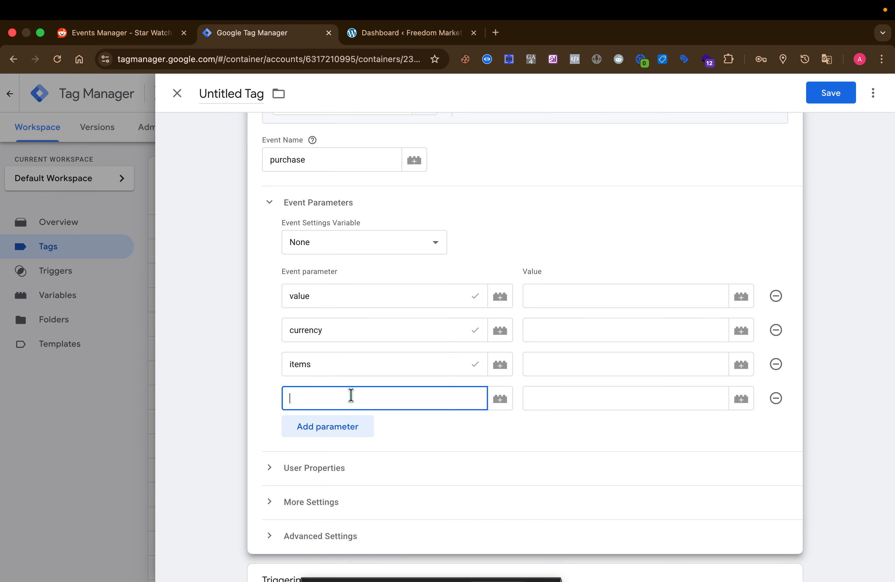
type("tr")
left_click(358, 423)
- Assign the variables dlv value, dlv currency, dlv -ecommerce.items and dlv transaction_id to the value, currency, items and transaction_id parameters respectively
left_click(741, 297)
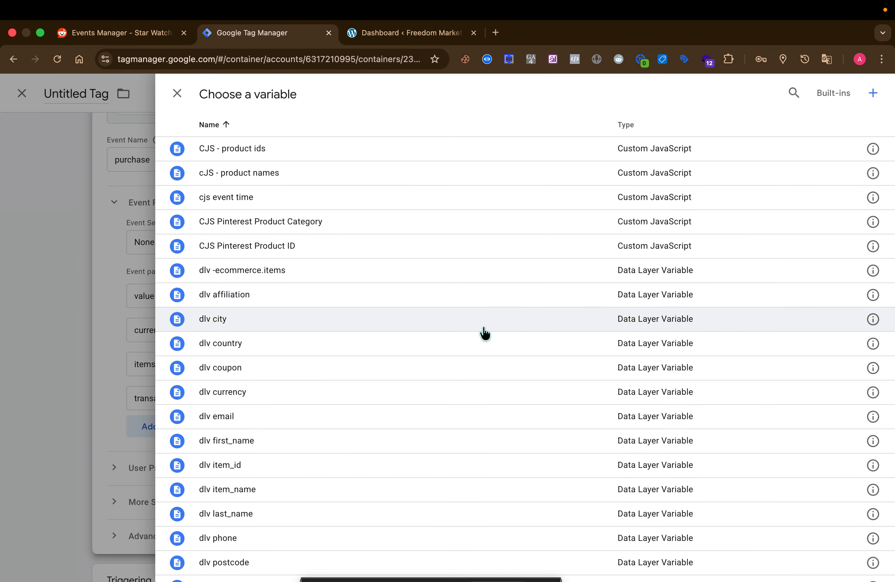
scroll(401, 461, "down", 5)
left_click(384, 498)
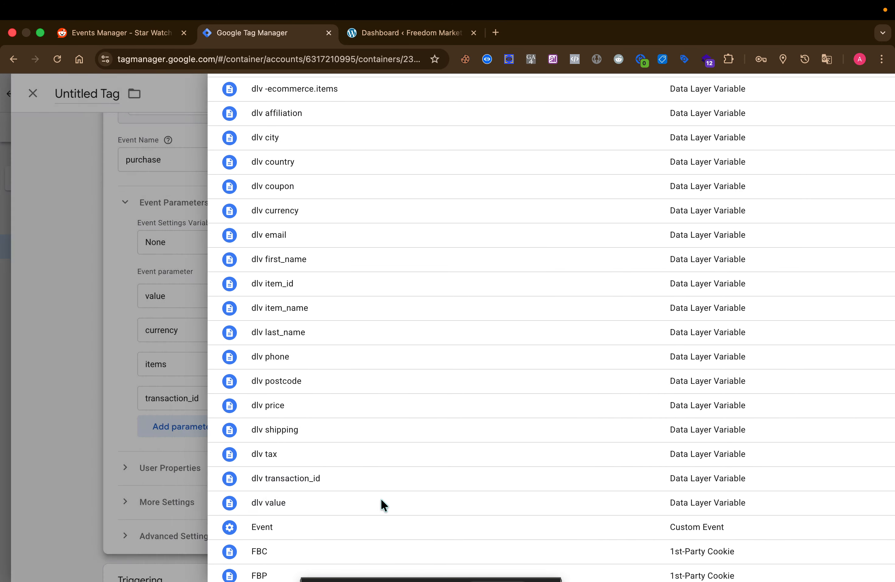
left_click(741, 331)
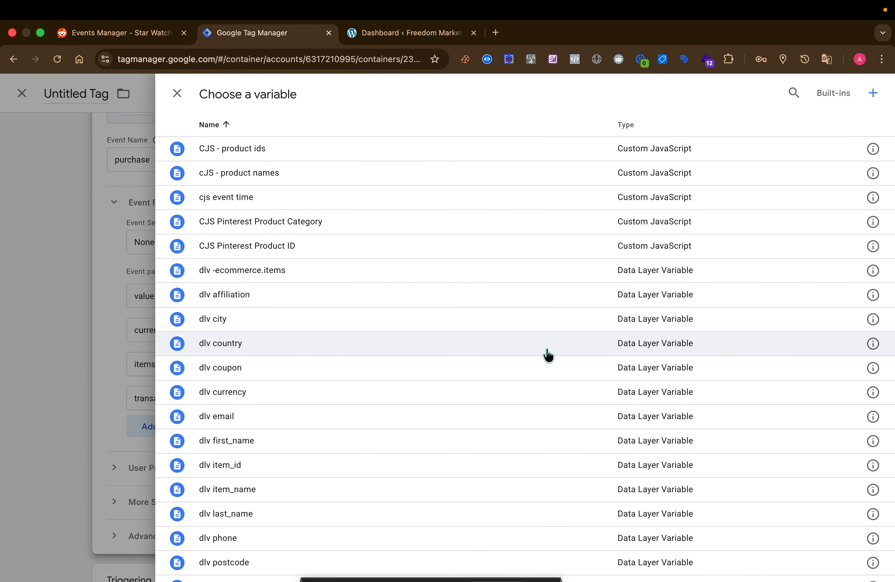
left_click(523, 392)
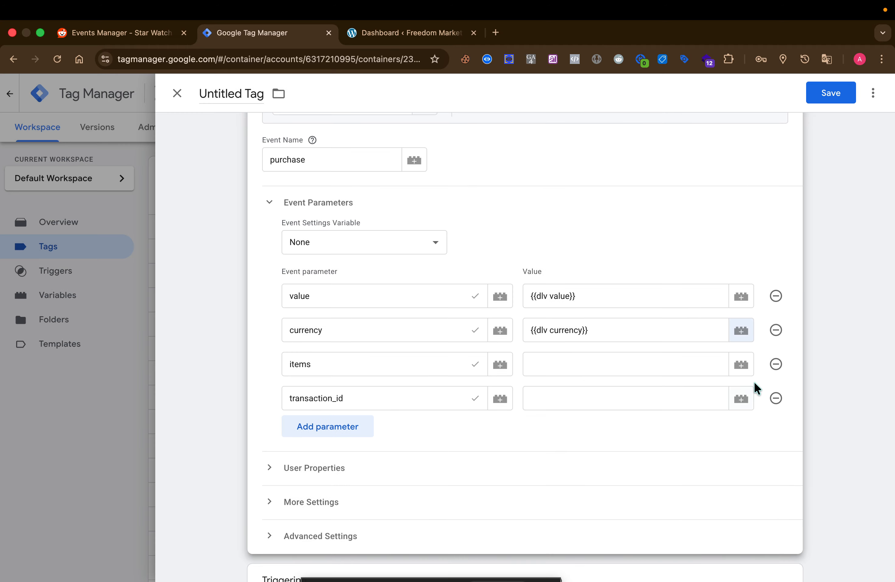
left_click(740, 366)
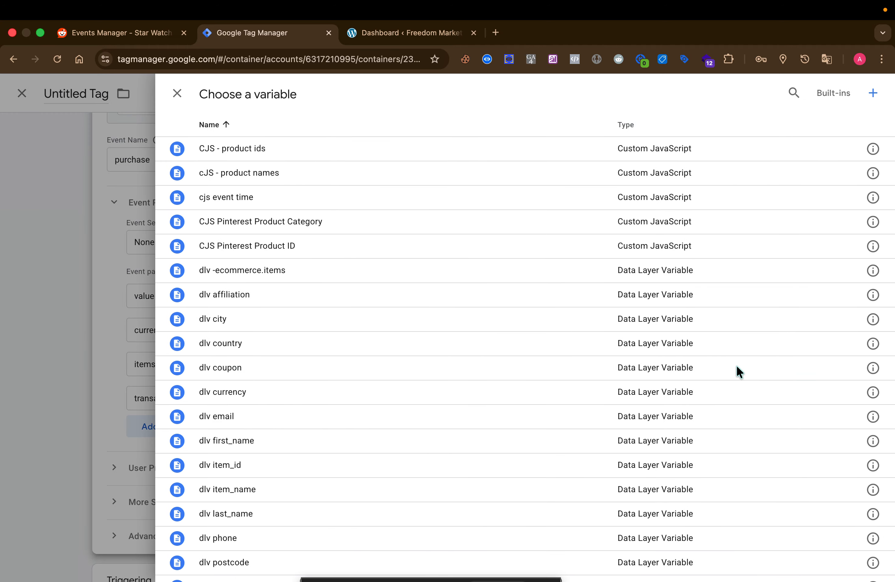
left_click(577, 271)
left_click(740, 398)
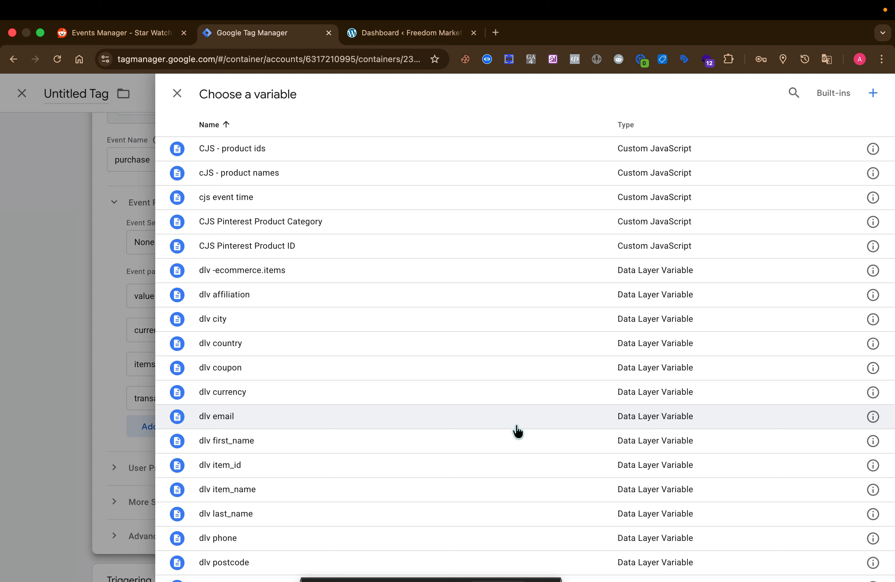
scroll(518, 431, "down", 3)
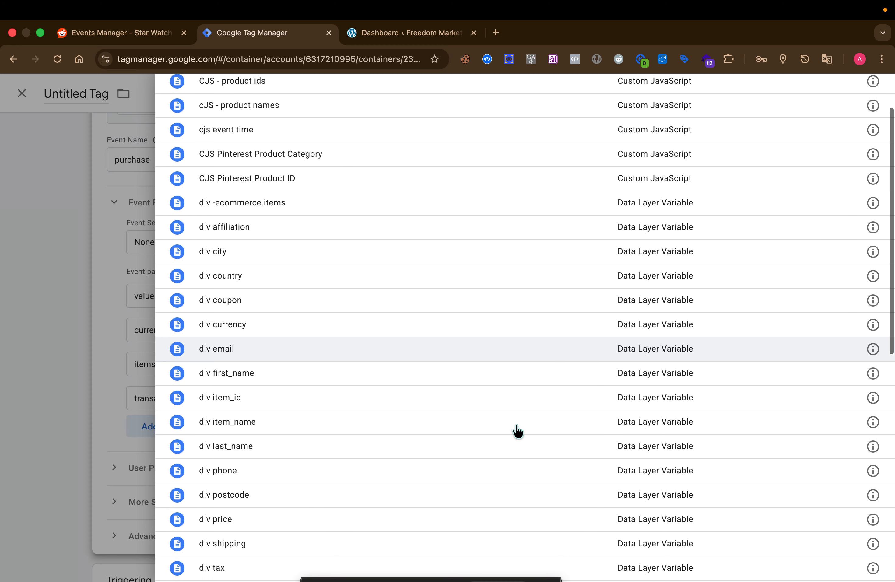
scroll(517, 431, "down", 3)
left_click(482, 491)
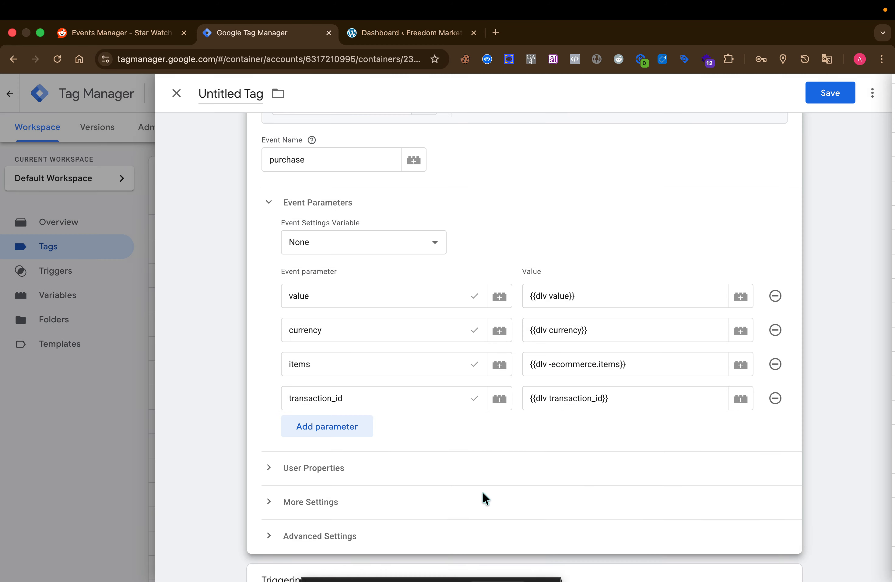
- Attach the purchase custom event trigger to the tag as its firing trigger
scroll(482, 487, "down", 5)
left_click(419, 463)
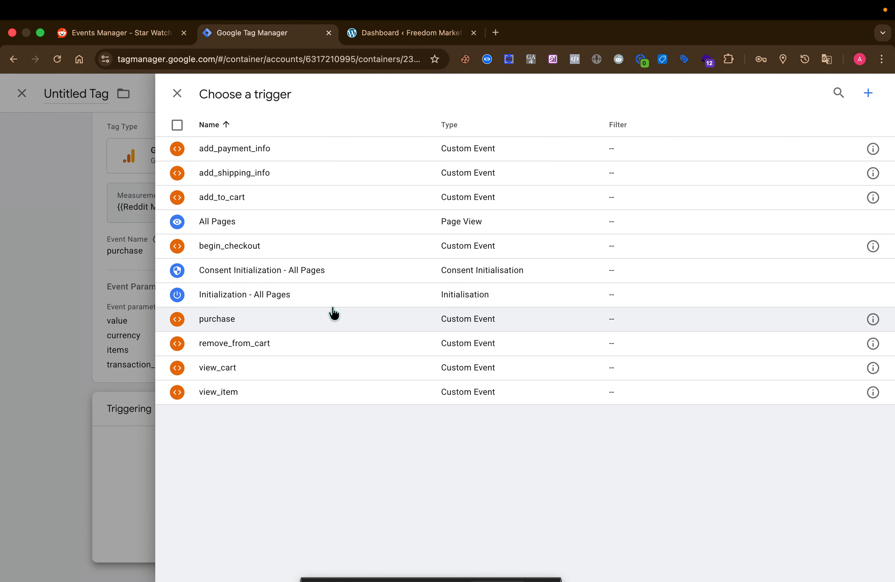
left_click(329, 318)
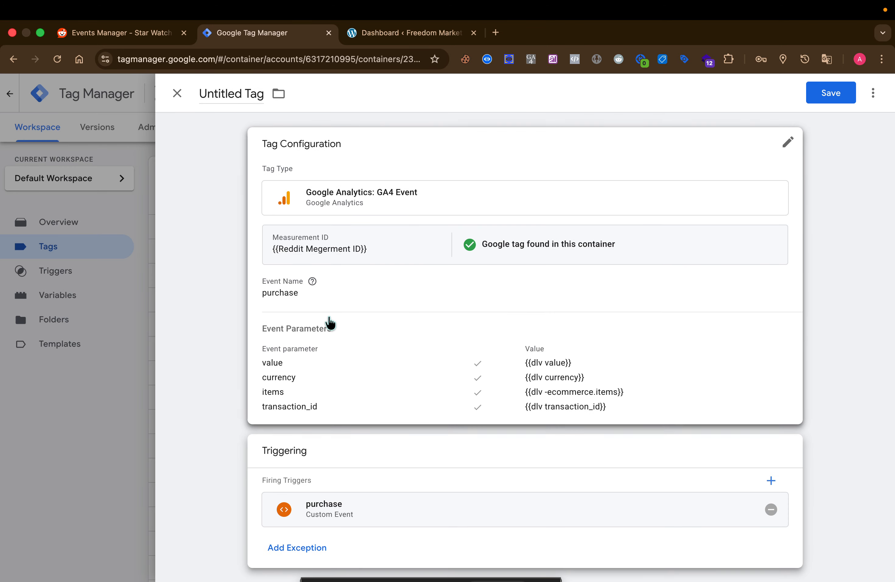
- Rename the tag as "Reddit SS purchase Tag" and save it
double_click(229, 96)
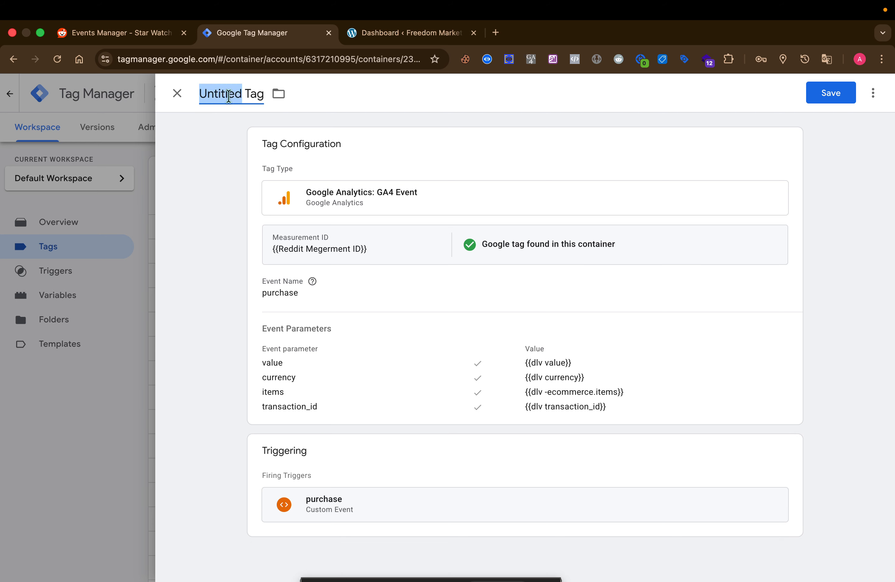
type("Reddi")
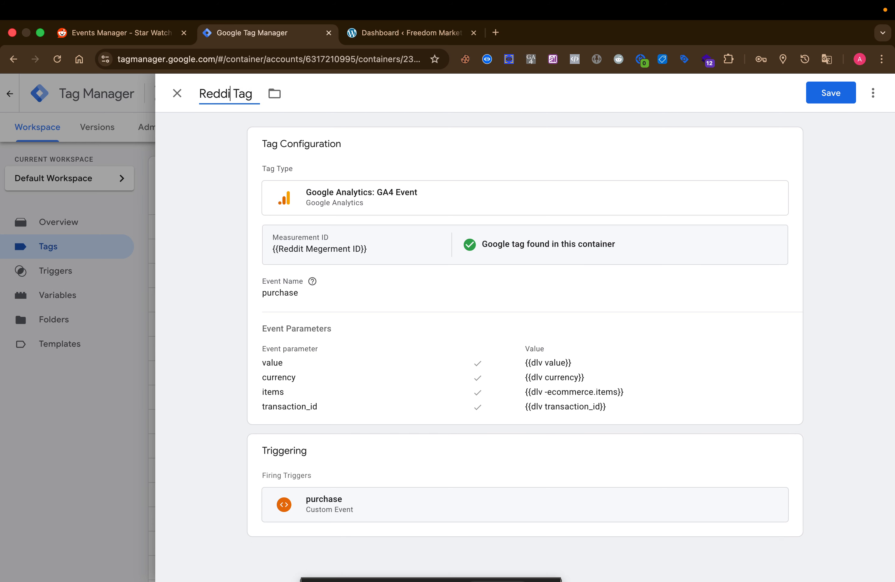
type("t SS")
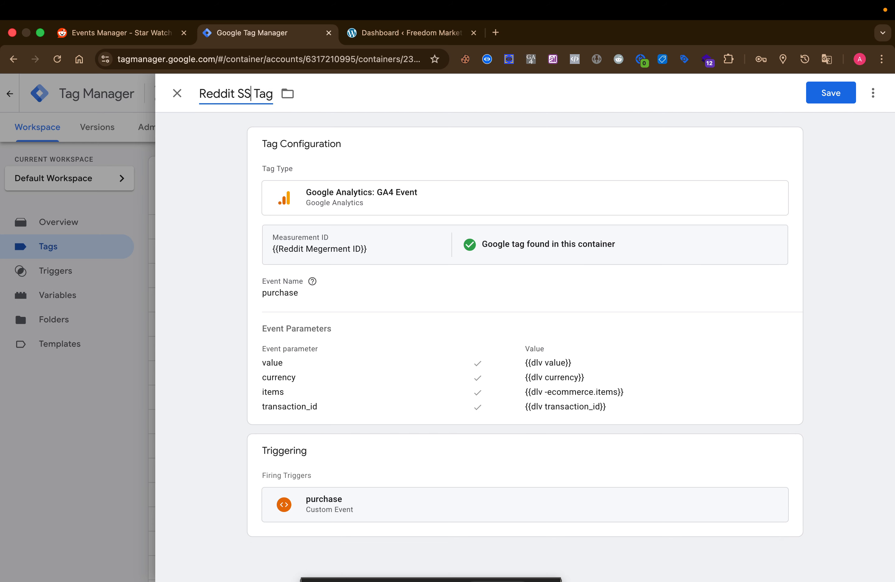
type(" pu ")
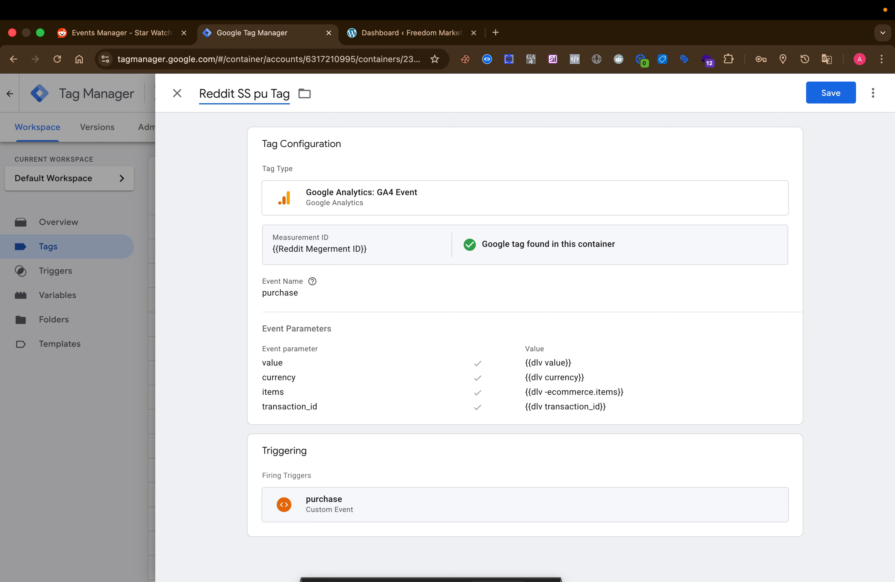
type("rchase")
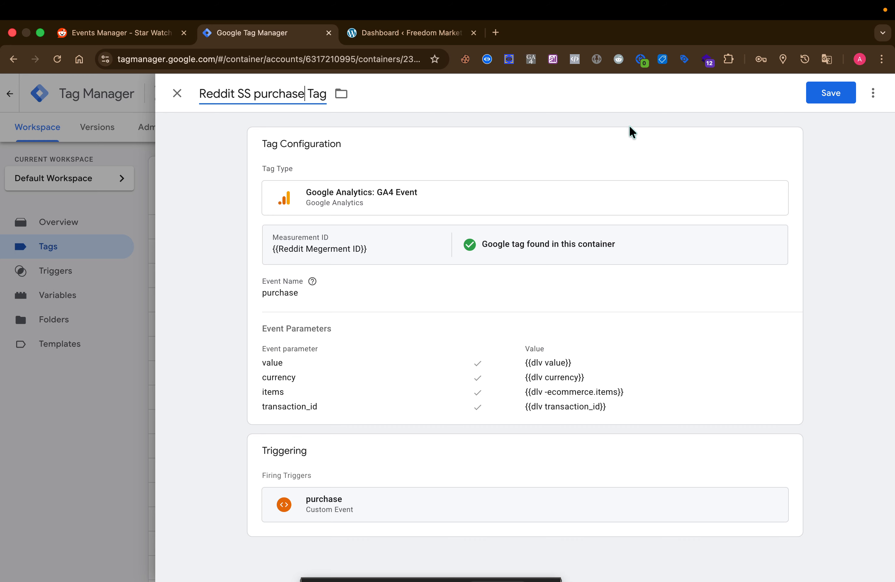
left_click(843, 95)
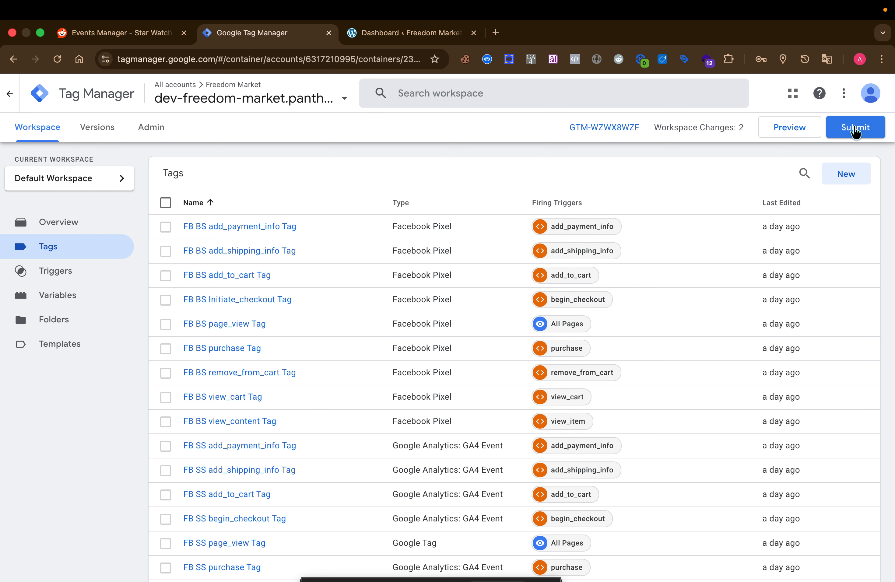
- Publish the workspace changes as a new container version without a name or description, and return to the workspace overview
left_click(855, 131)
left_click(844, 97)
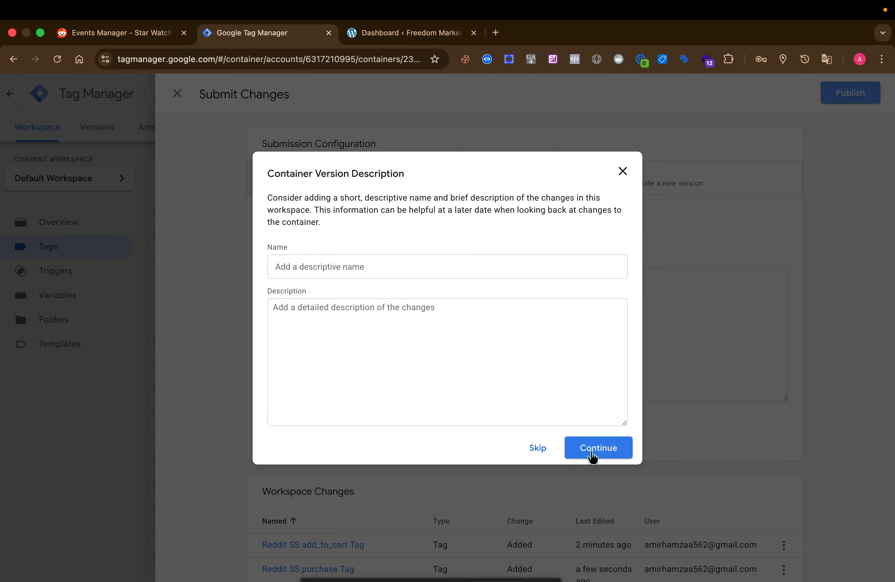
left_click(591, 451)
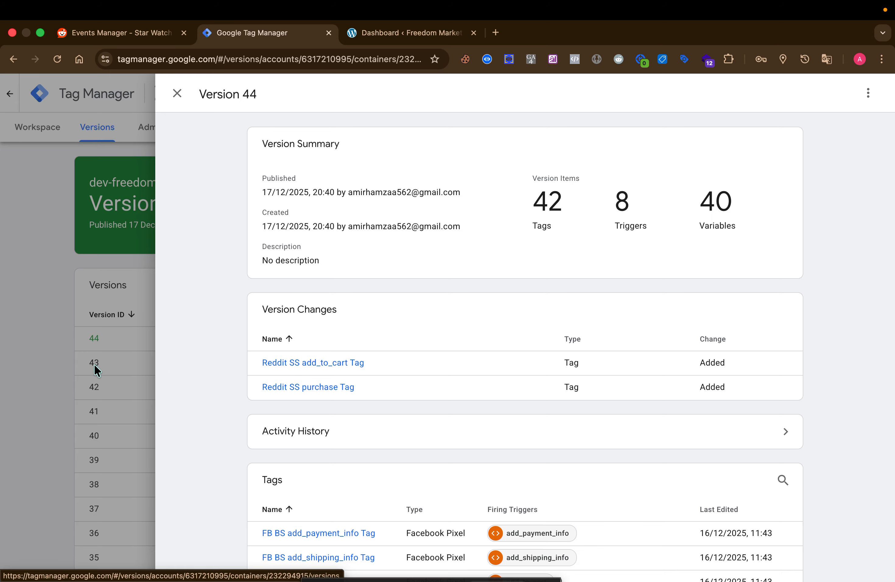
left_click(174, 101)
left_click(37, 129)
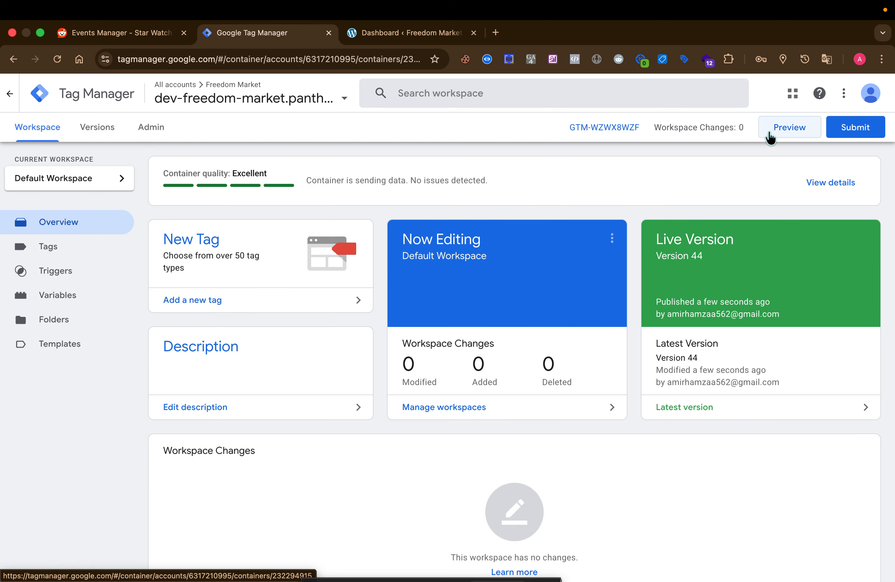
left_click(159, 34)
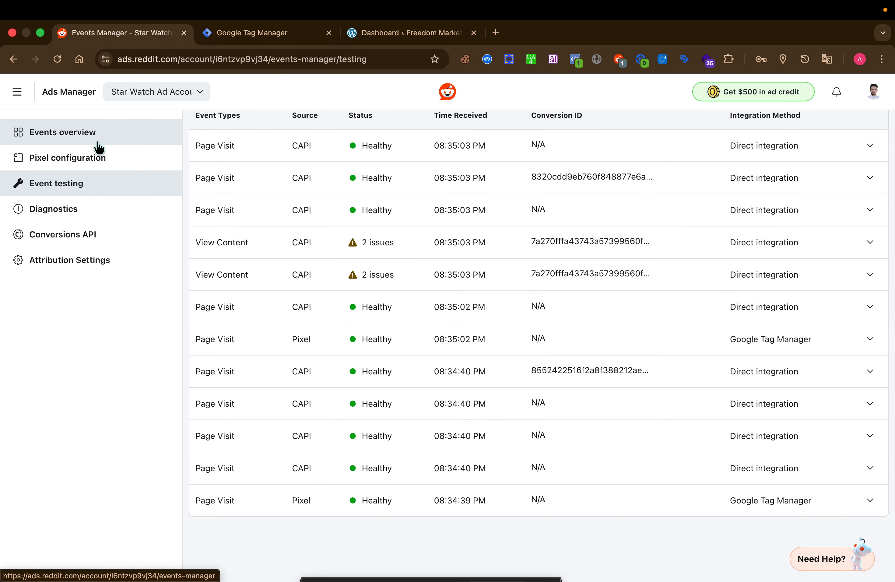
left_click(56, 59)
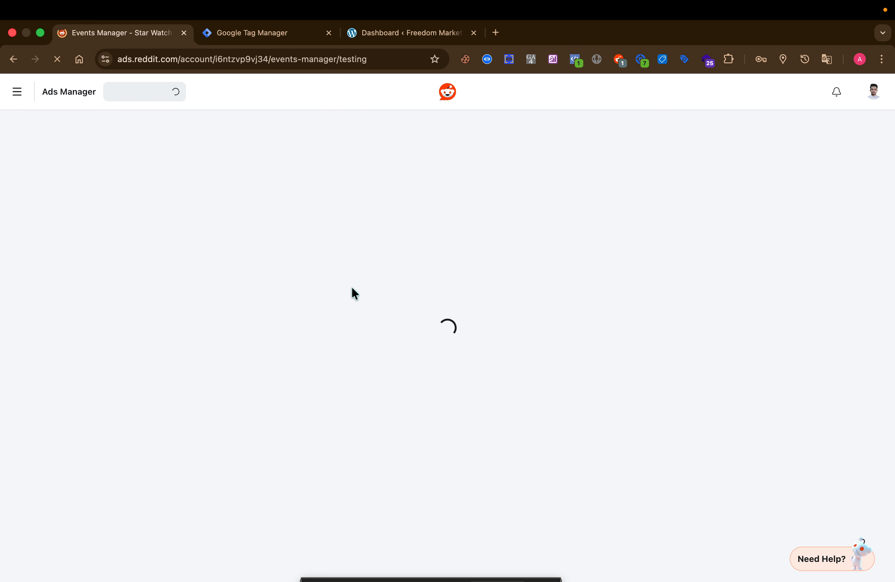
left_click(358, 372)
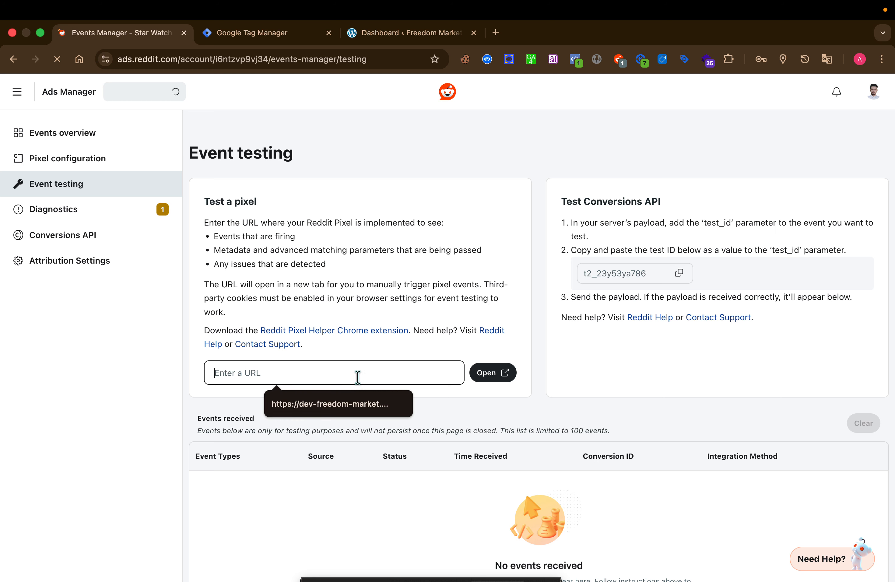
scroll(348, 411, "down", 3)
left_click(366, 275)
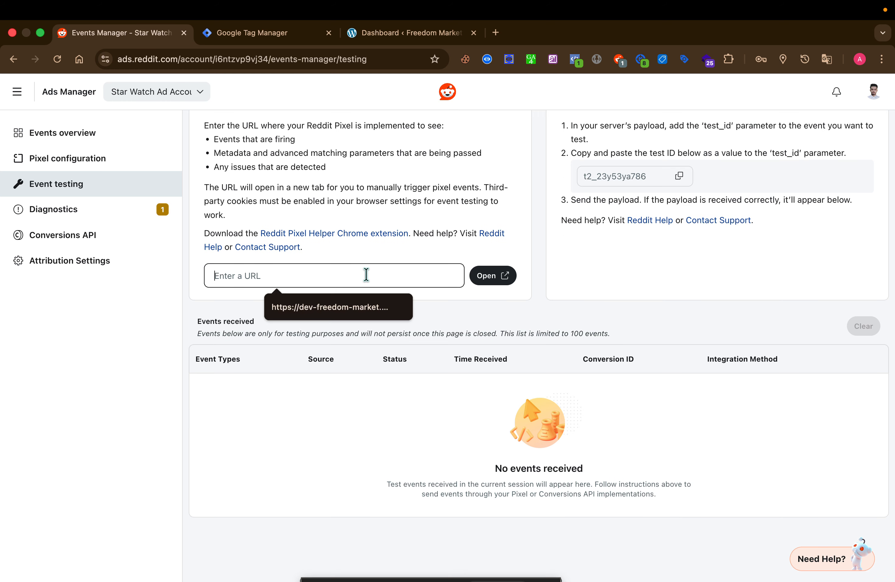
left_click(358, 306)
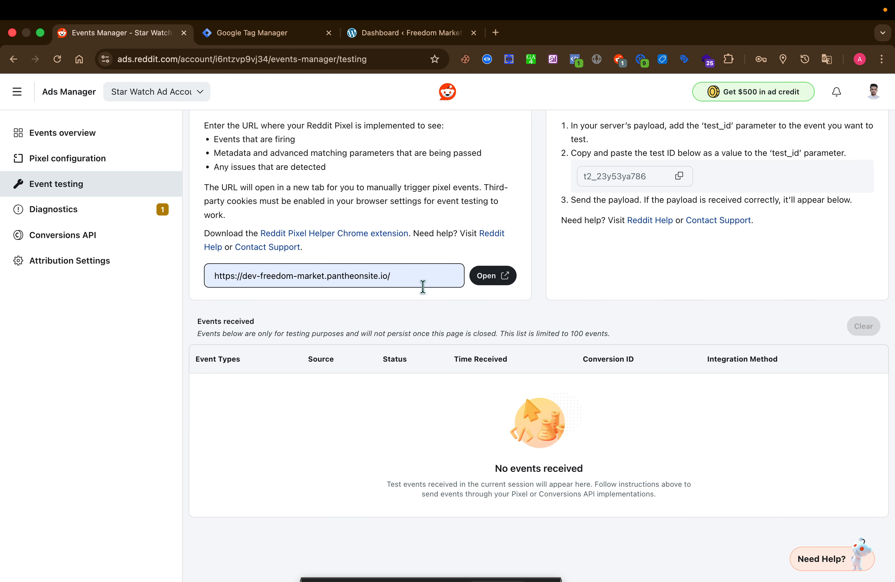
left_click(486, 276)
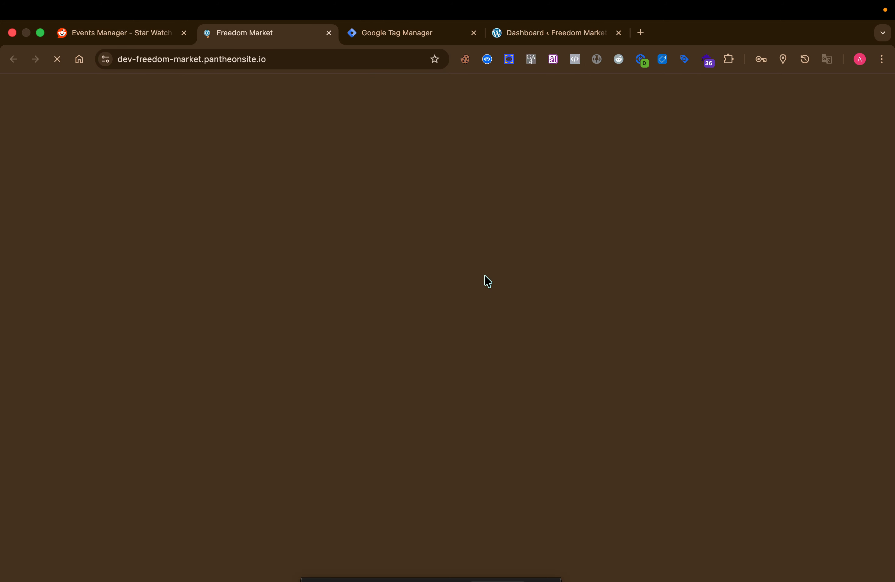
- Add the Mobile Ux7 from the store's recent products to the cart and open the cart page
scroll(439, 328, "down", 10)
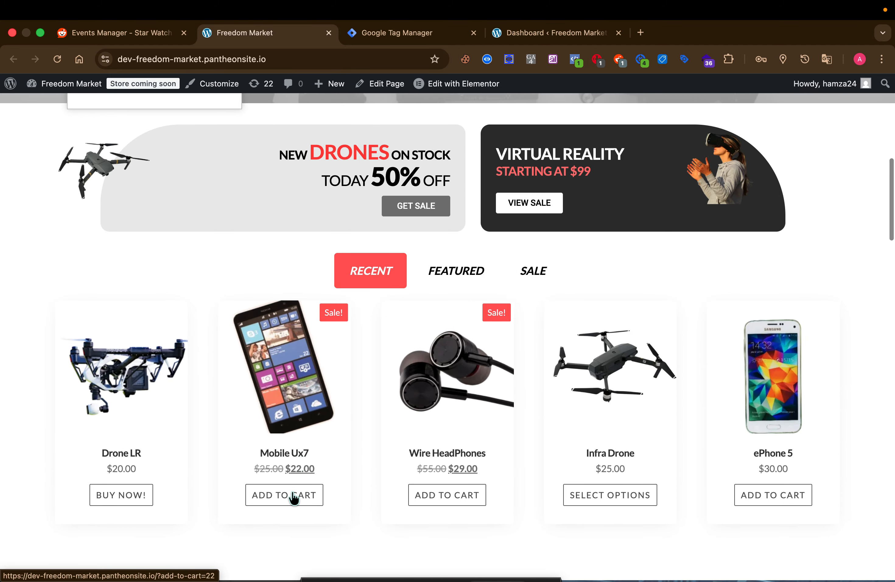
left_click(294, 495)
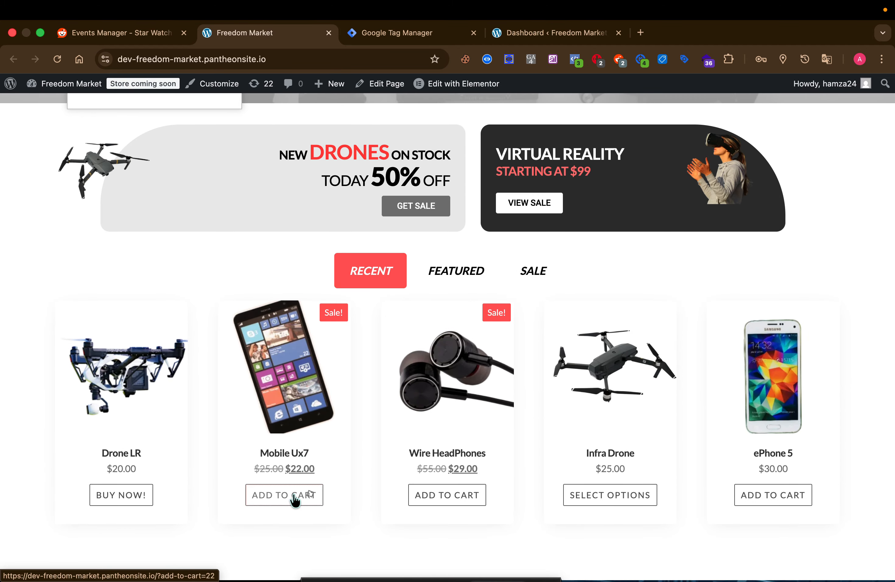
scroll(294, 498, "down", 2)
left_click(296, 438)
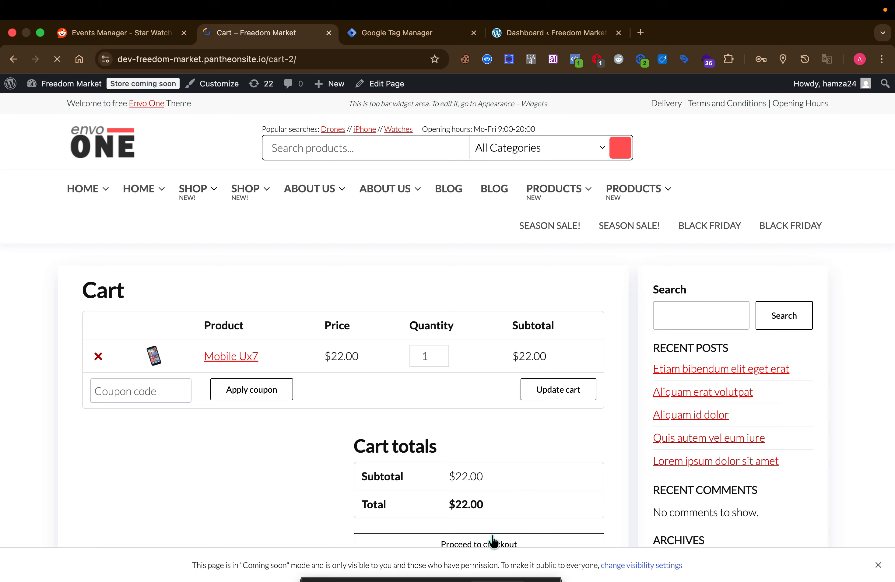
- Proceed to checkout and place the test order with the prefilled billing details and cash on delivery
left_click(490, 544)
scroll(495, 546, "down", 4)
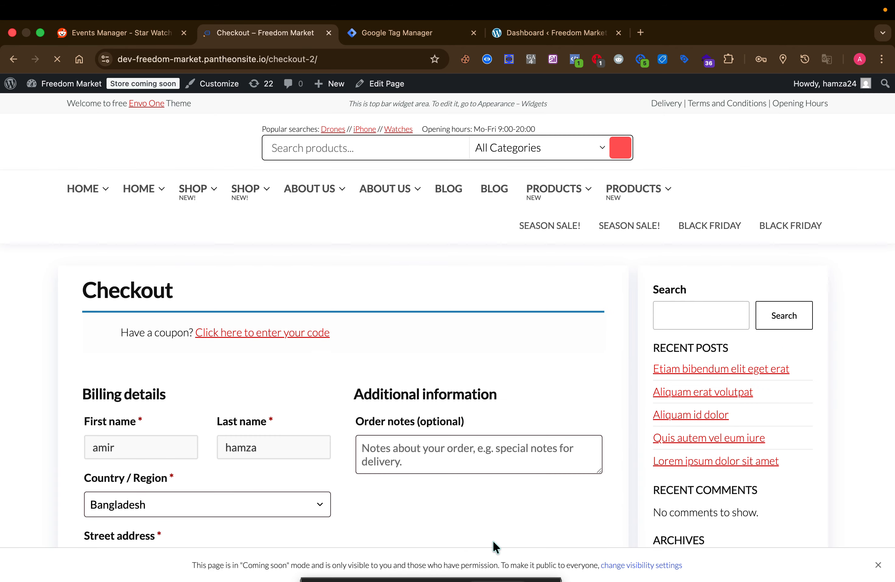
scroll(435, 516, "down", 15)
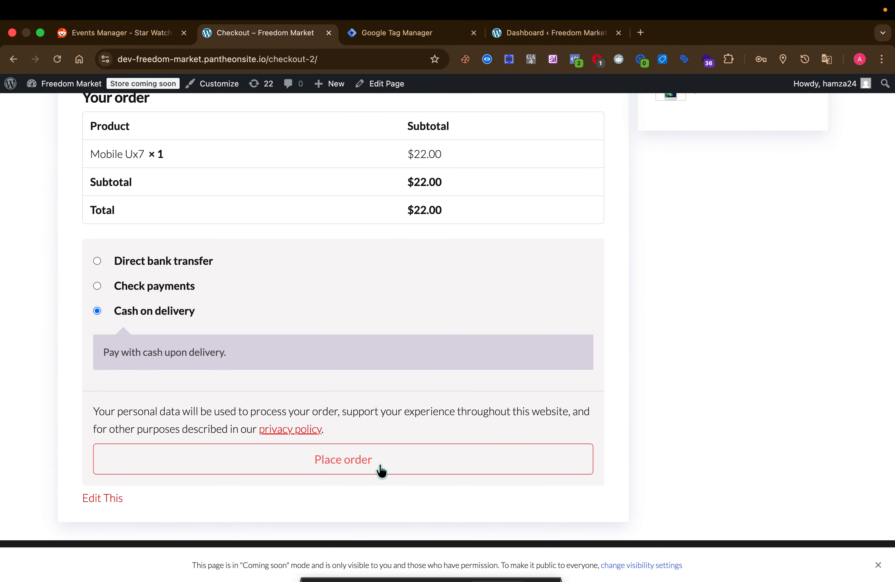
left_click(381, 470)
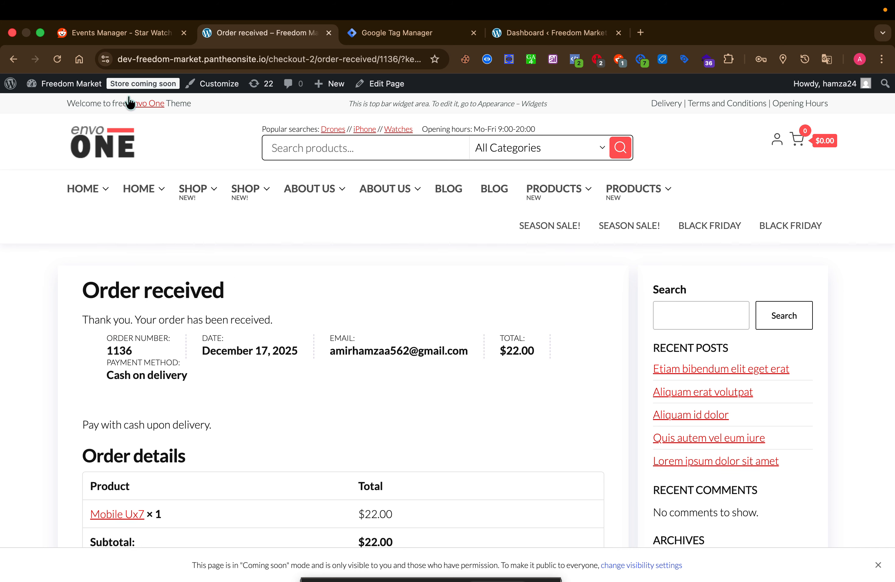
- Switch back to Reddit Events Manager and examine the received test events for the Add To Cart and Purchase entries and their sources
left_click(133, 37)
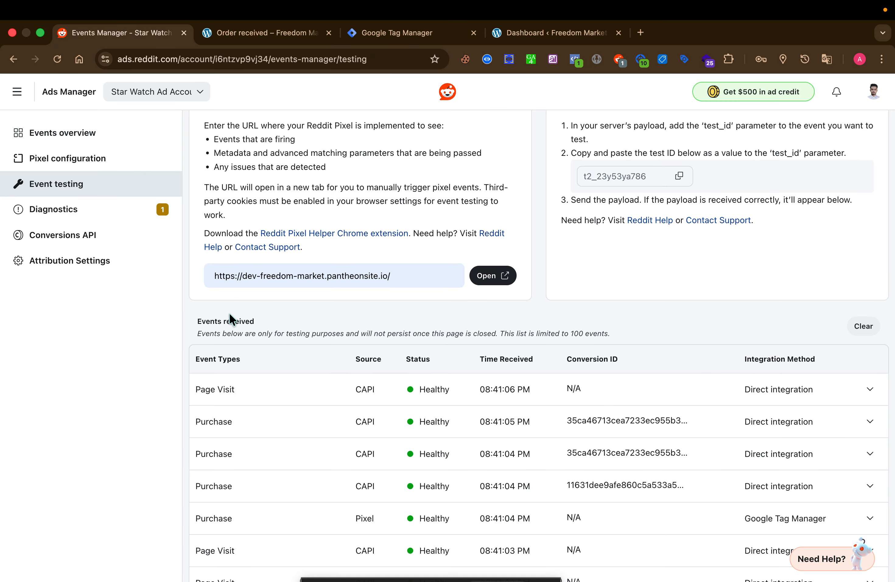
scroll(230, 317, "down", 3)
scroll(229, 313, "down", 1)
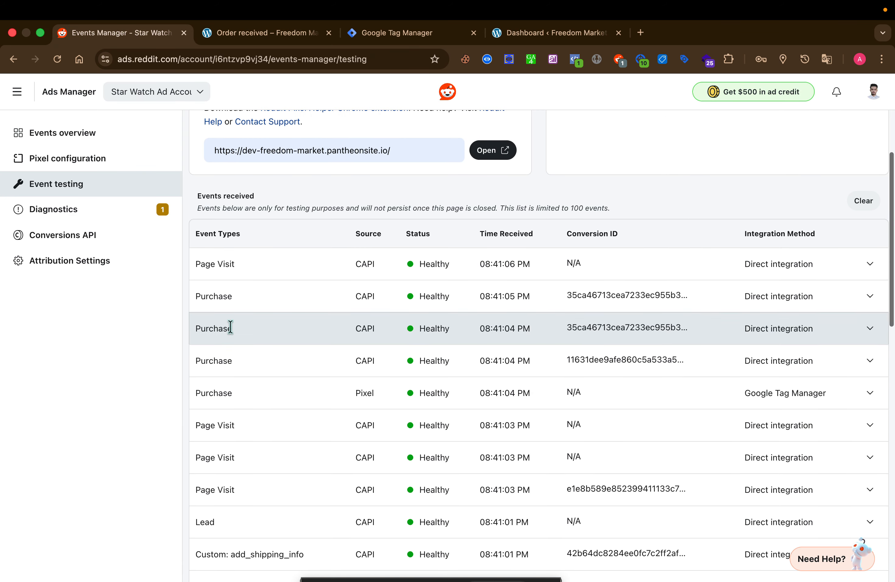
scroll(235, 365, "down", 12)
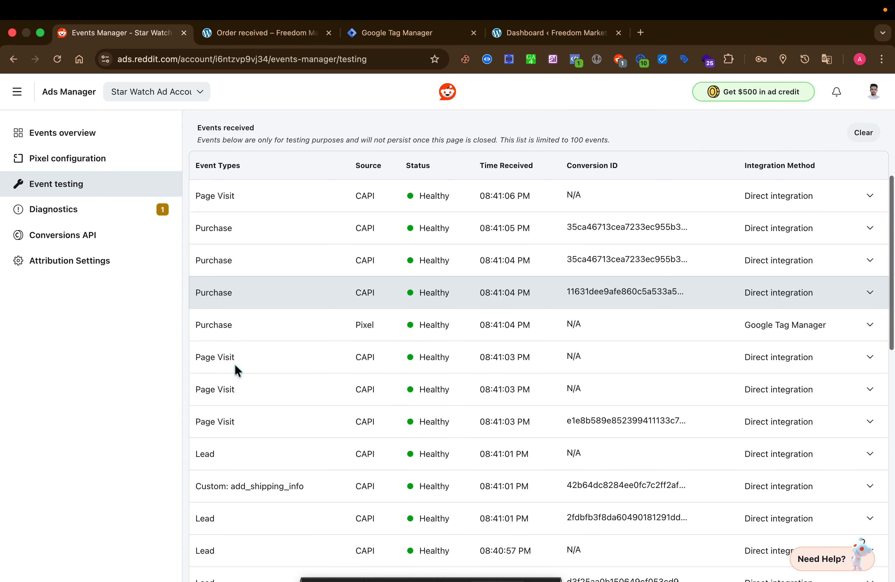
scroll(235, 366, "down", 10)
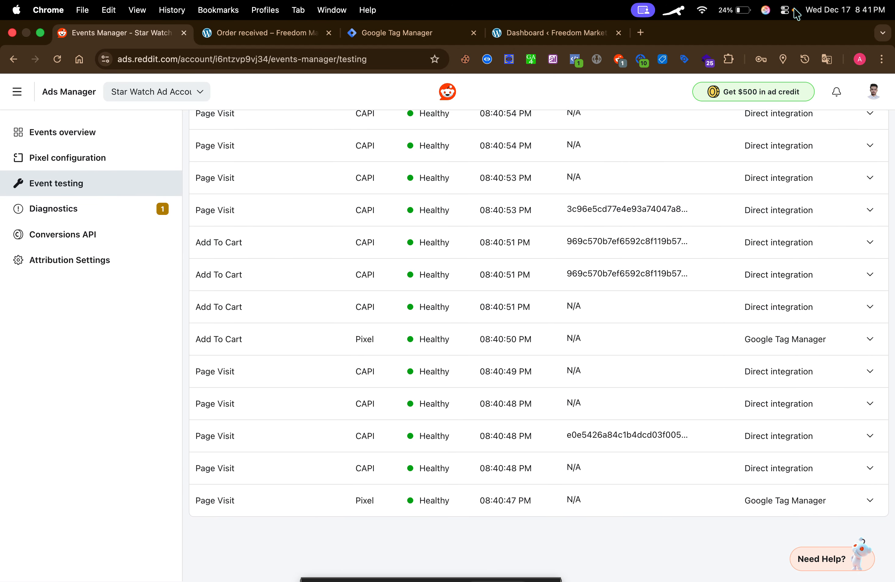
left_click(785, 10)
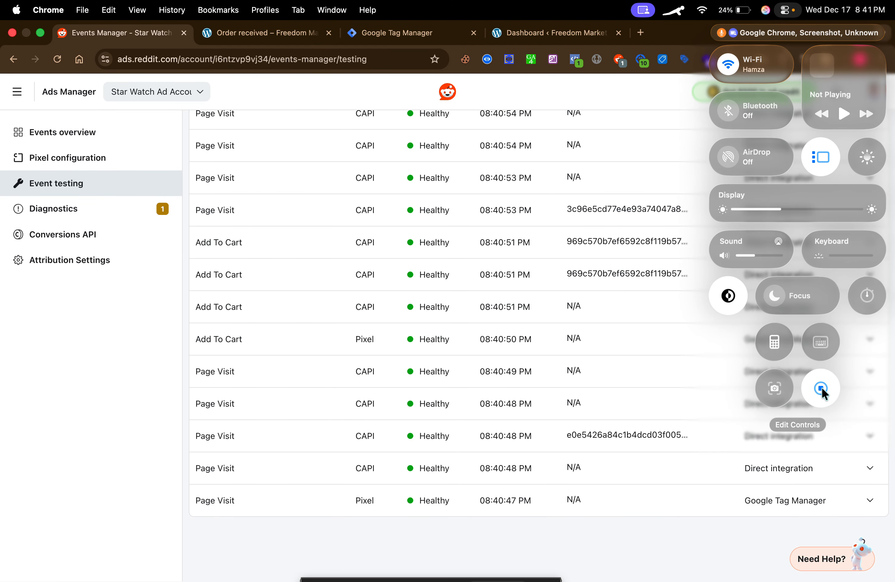